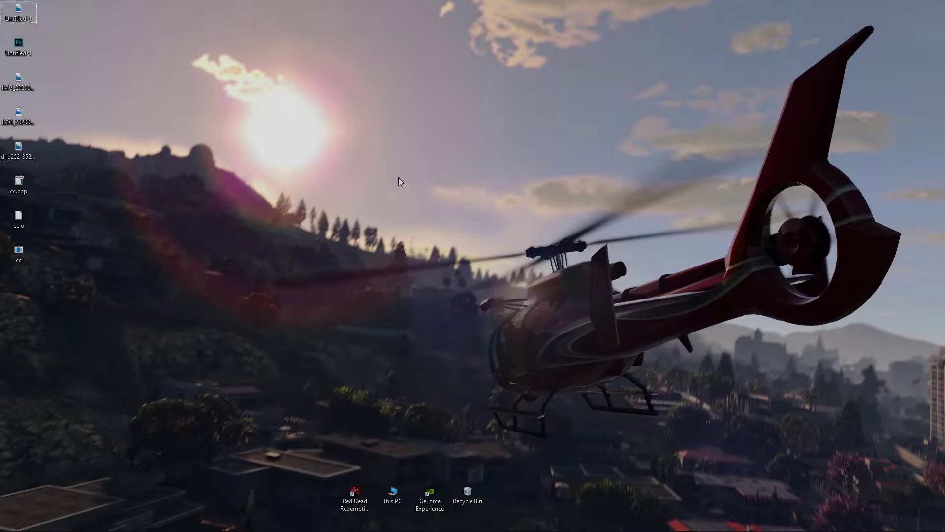
Step: Bring up Firefox on the OpenIV Package Creator download page and close the floating video ad
left_click(142, 523)
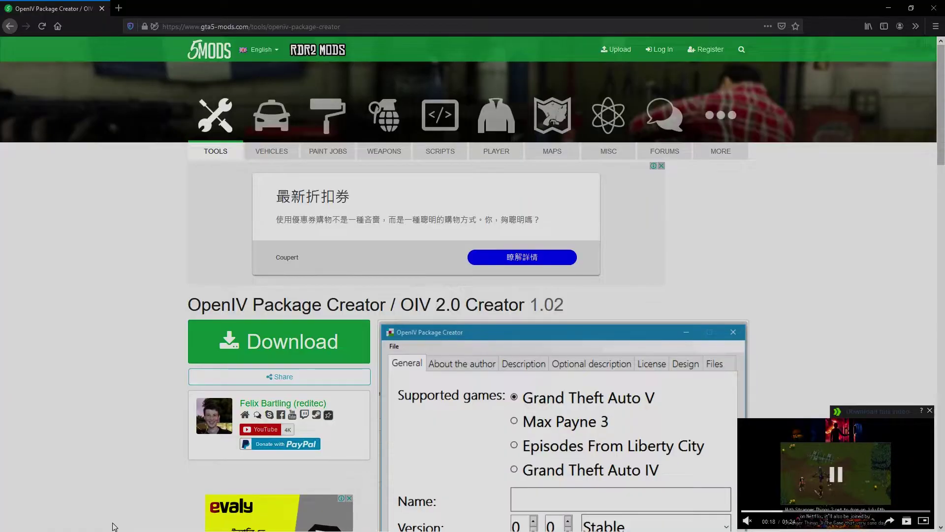
scroll(295, 276, "down", 2)
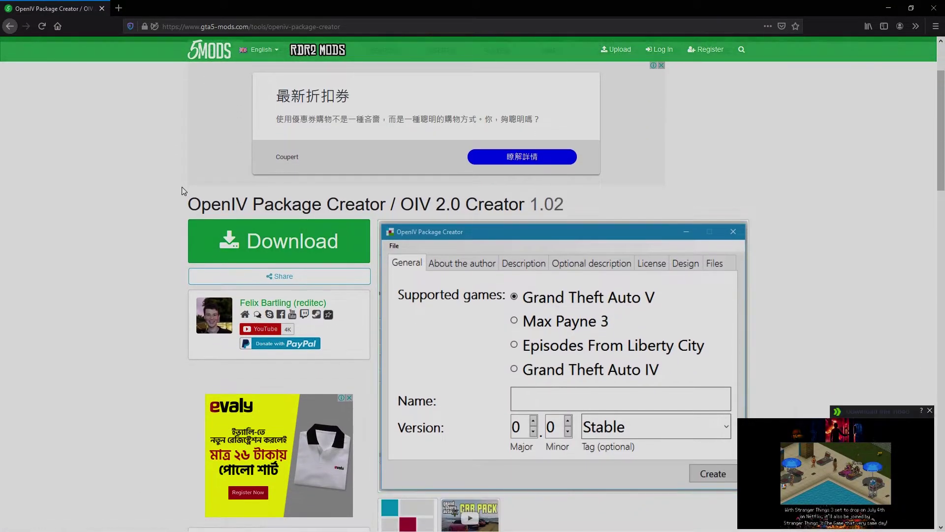
left_click_drag(168, 200, 593, 201)
left_click(592, 201)
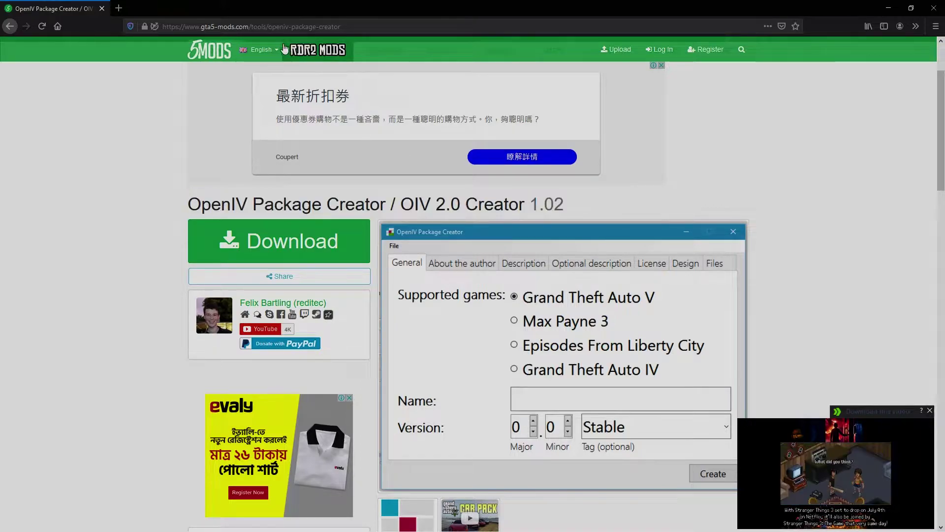
left_click(289, 27)
left_click(67, 158)
scroll(371, 338, "down", 4)
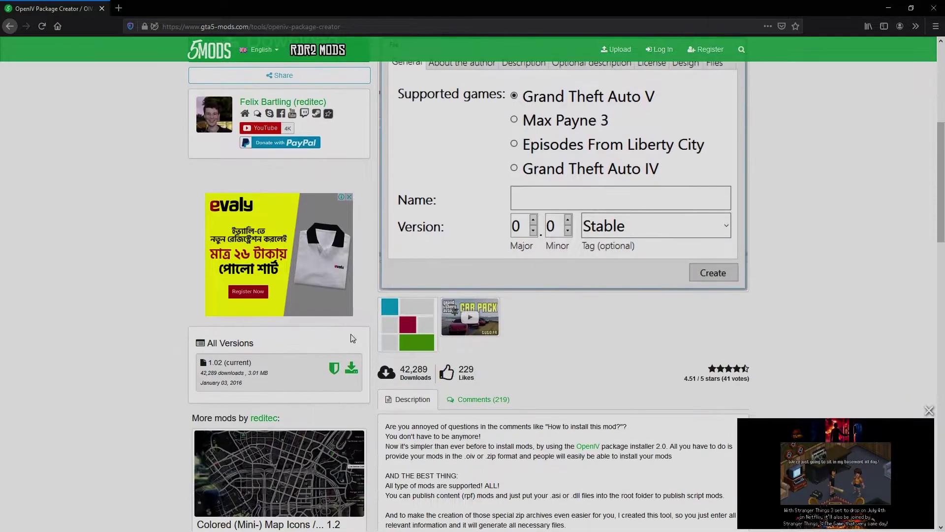
scroll(272, 163, "up", 2)
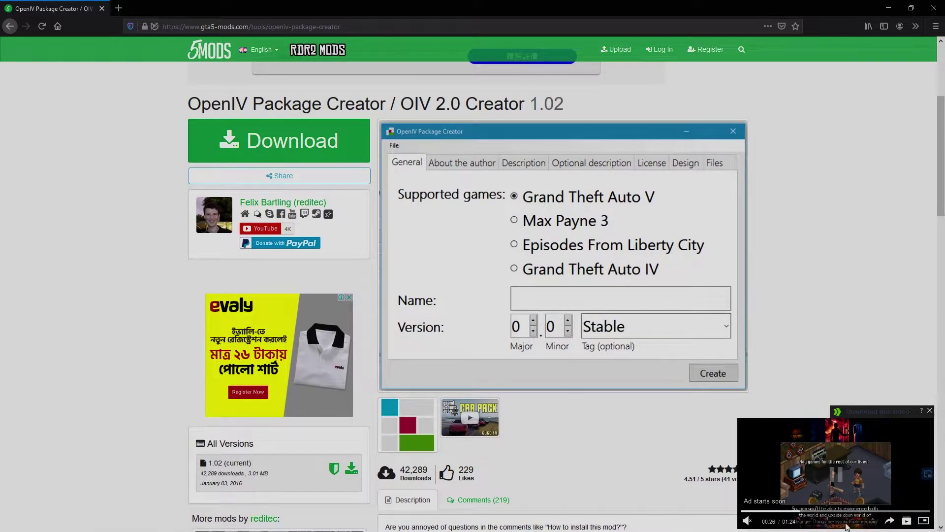
left_click(929, 411)
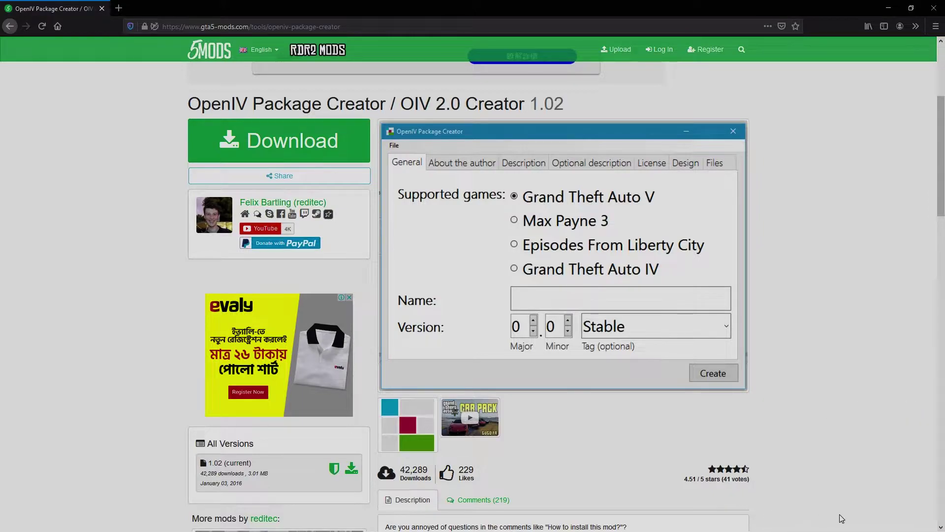
Step: Drag OpenIV_Package_Creator_102.zip from Internet Download Manager onto the desktop, then close IDM
key("super")
left_click(868, 508)
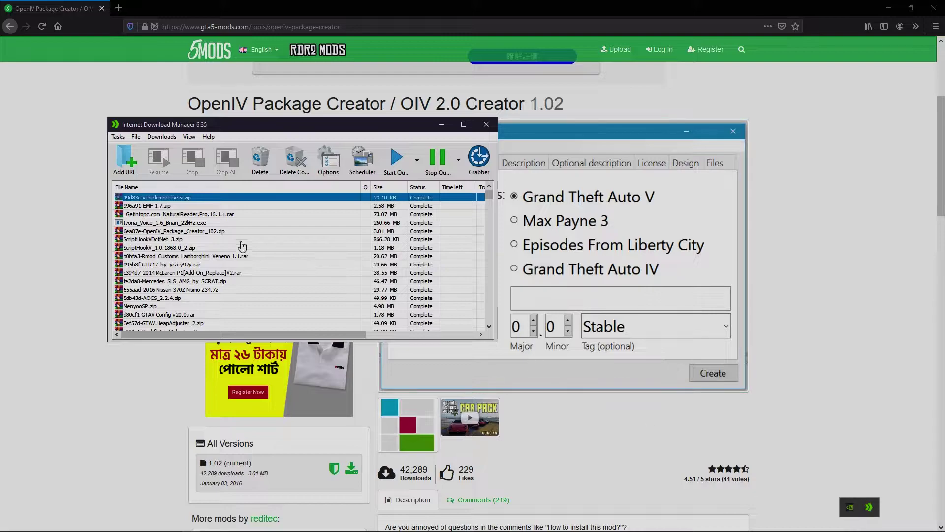
left_click(144, 231)
key("super+d")
left_click_drag(144, 231, 527, 199)
left_click(181, 525)
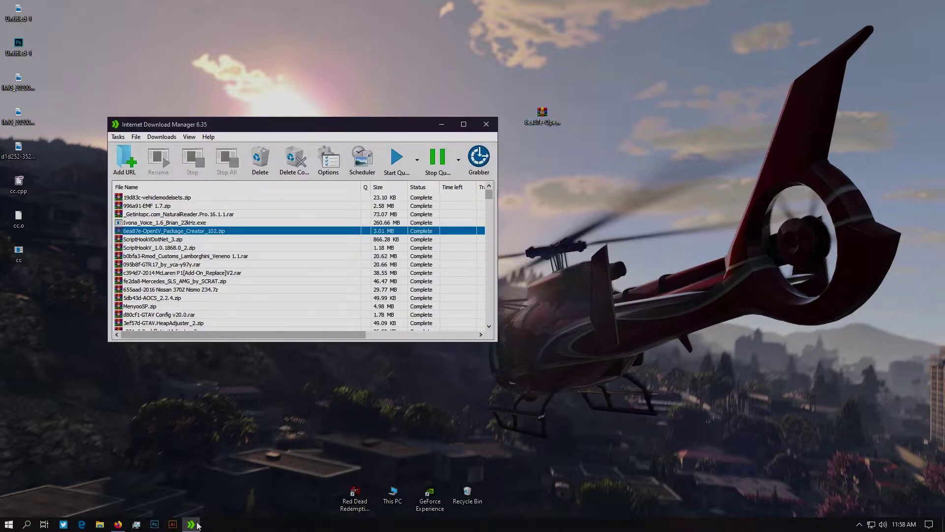
left_click(491, 122)
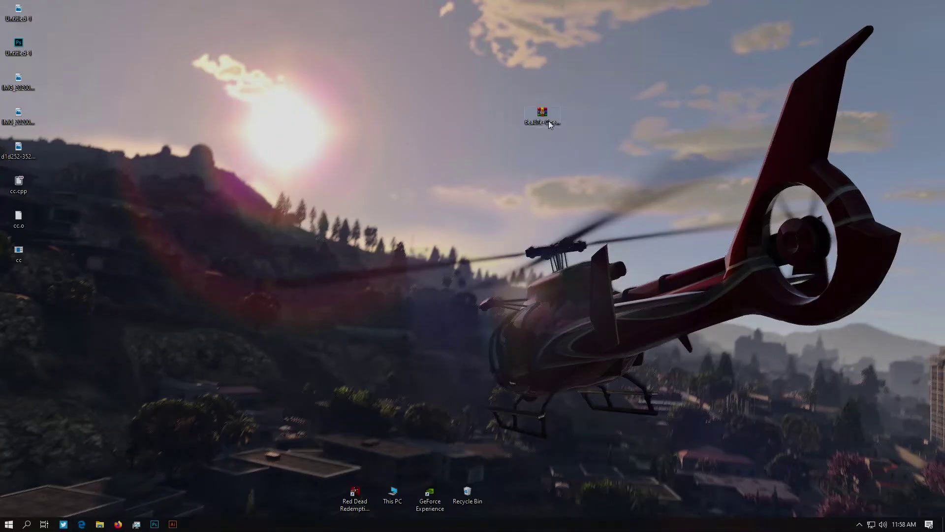
Step: Virus-scan the OpenIV Package Creator archive and extract its setup file beside it
left_click_drag(550, 124, 437, 192)
right_click(439, 192)
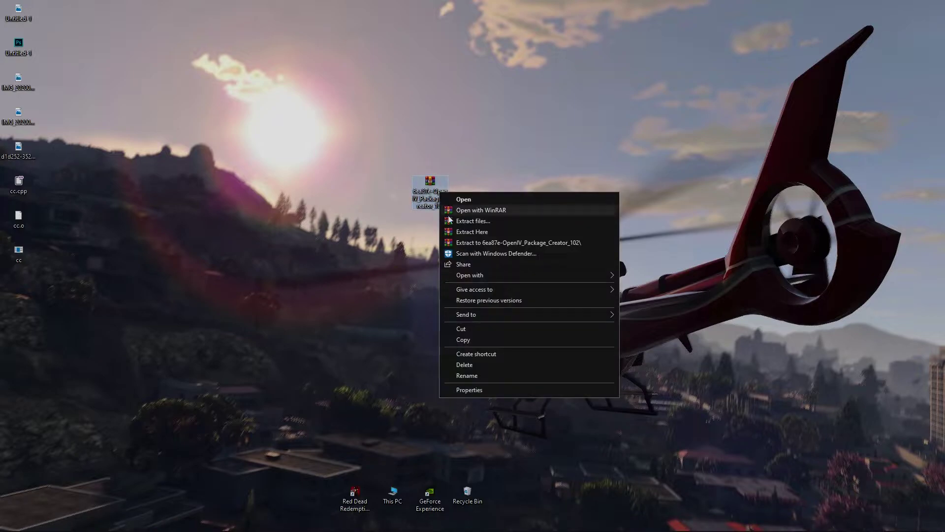
left_click(514, 251)
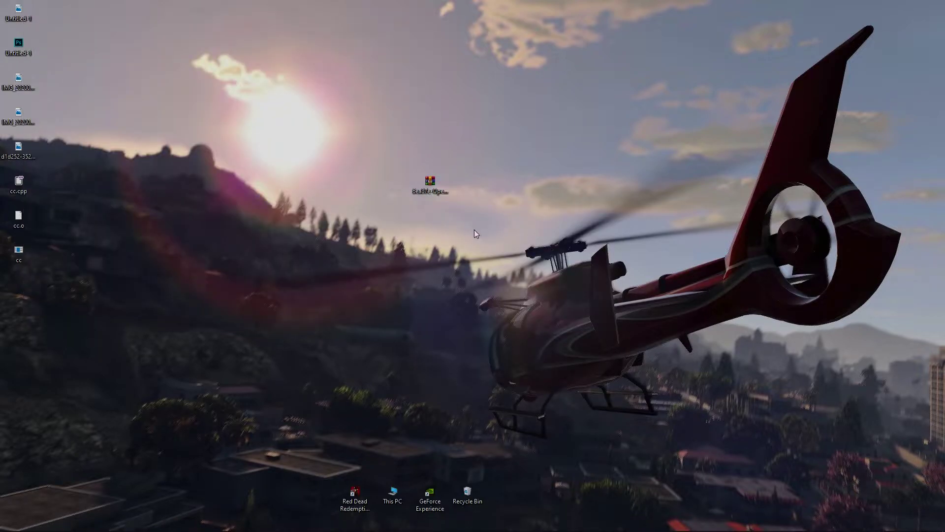
right_click(435, 182)
left_click(440, 213)
left_click_drag(18, 284, 466, 186)
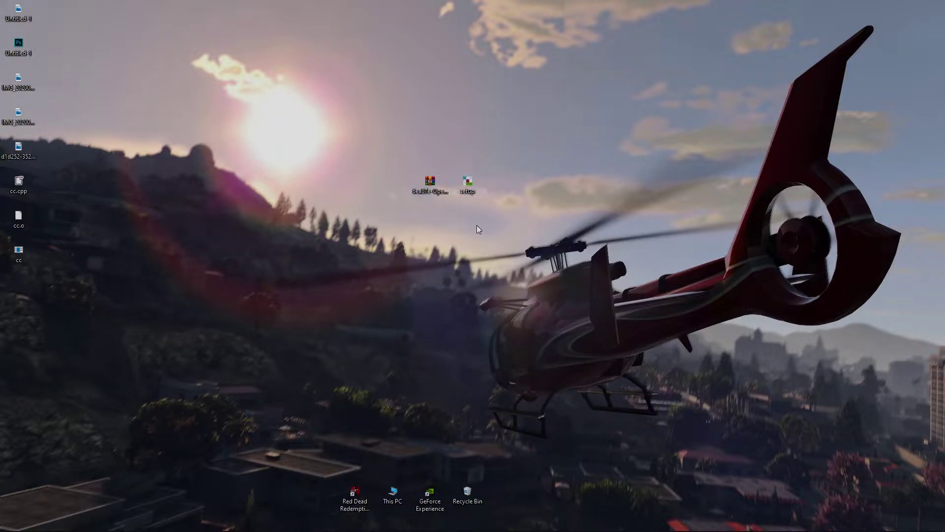
Step: Run setup in English, accept the licence and install, placing the program shortcut beside setup
double_click(467, 185)
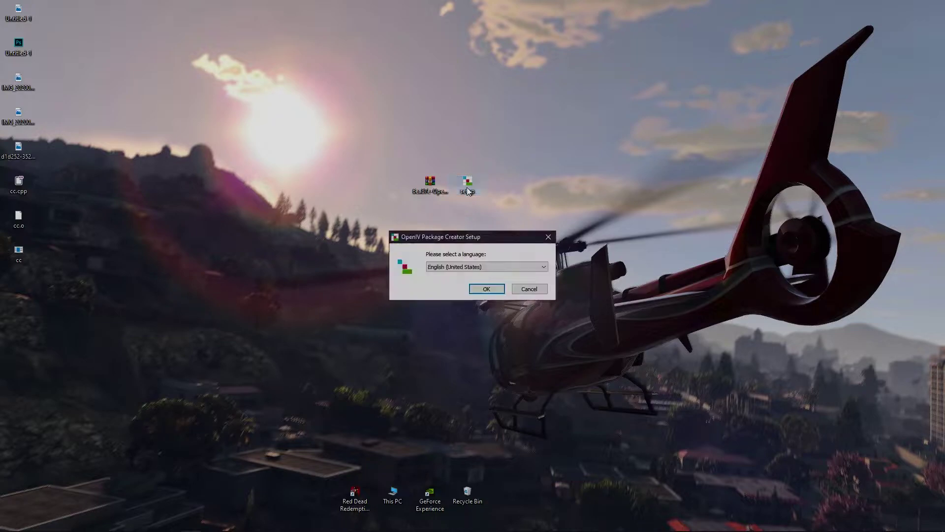
left_click(486, 288)
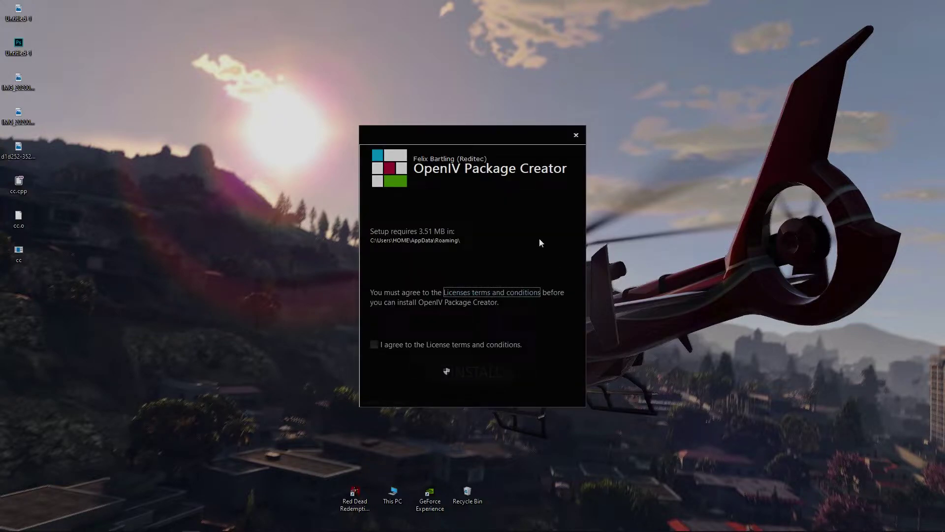
left_click(374, 345)
left_click(465, 374)
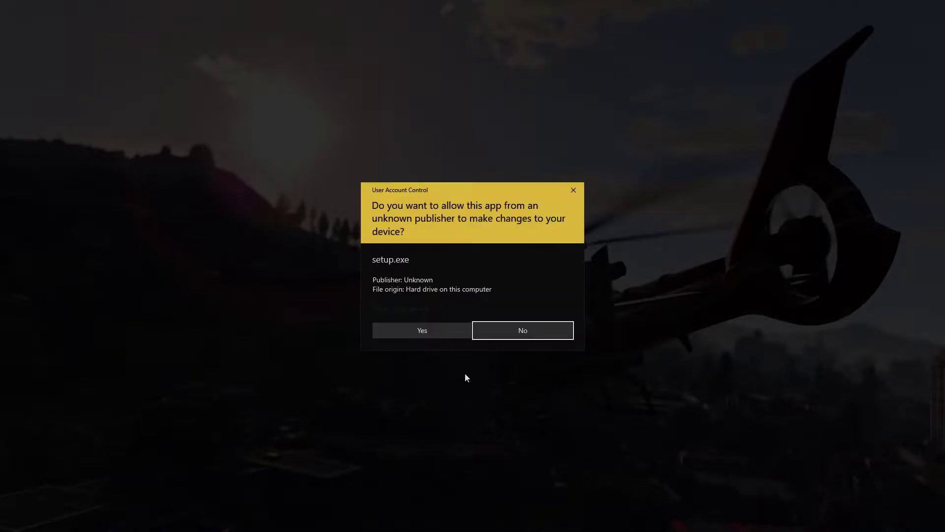
left_click(420, 335)
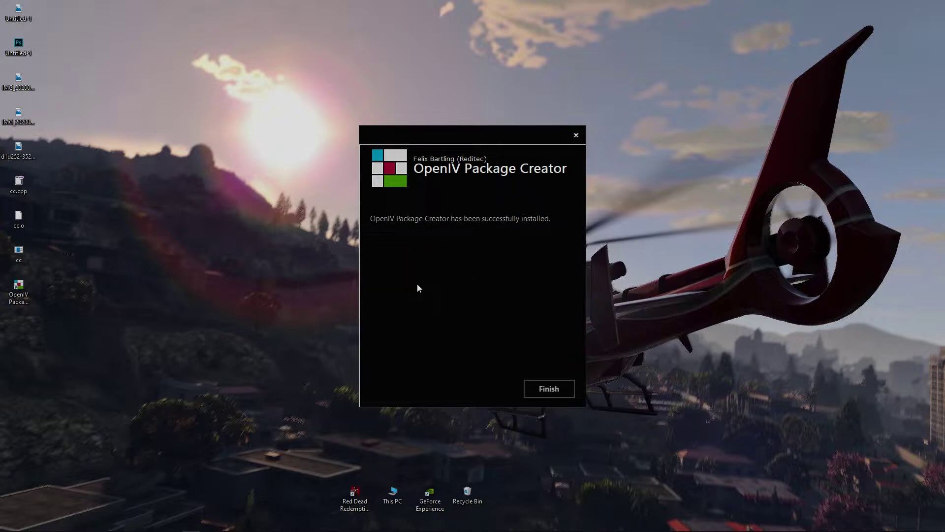
left_click(542, 390)
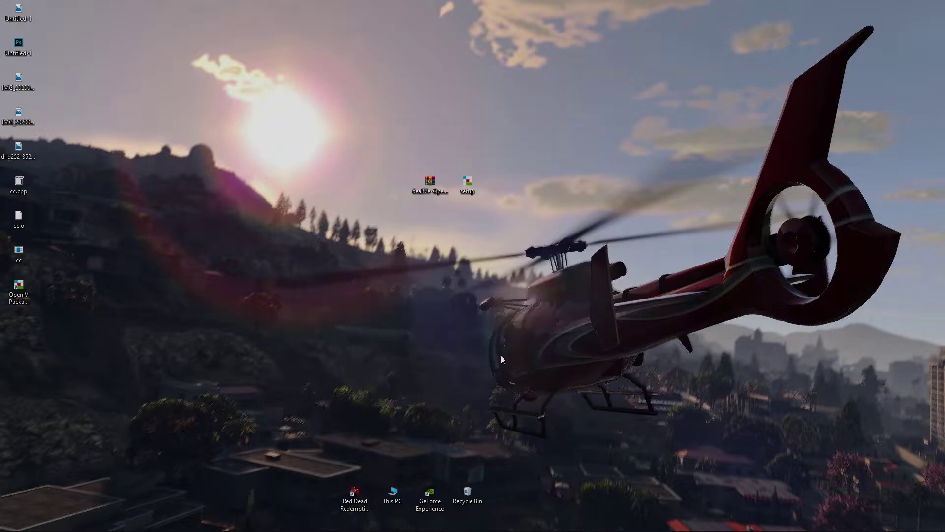
left_click_drag(19, 288, 430, 238)
left_click(424, 233)
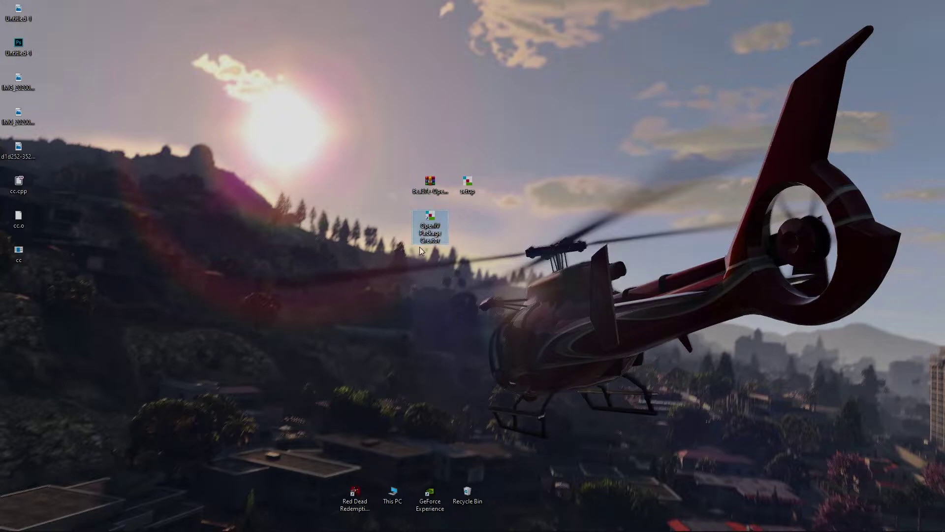
Step: Launch OpenIV Package Creator, keep Grand Theft Auto V as the game, and name the package 'Your Mod Name'
double_click(424, 230)
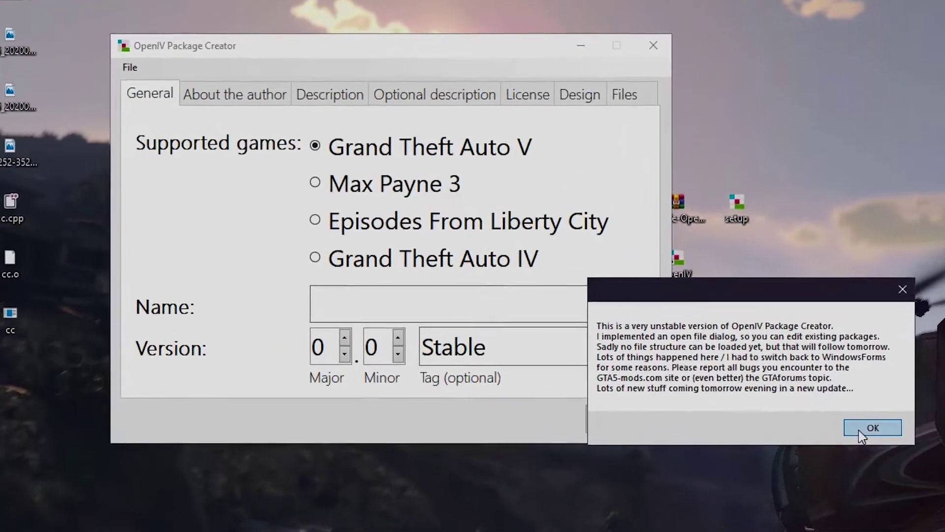
left_click(872, 427)
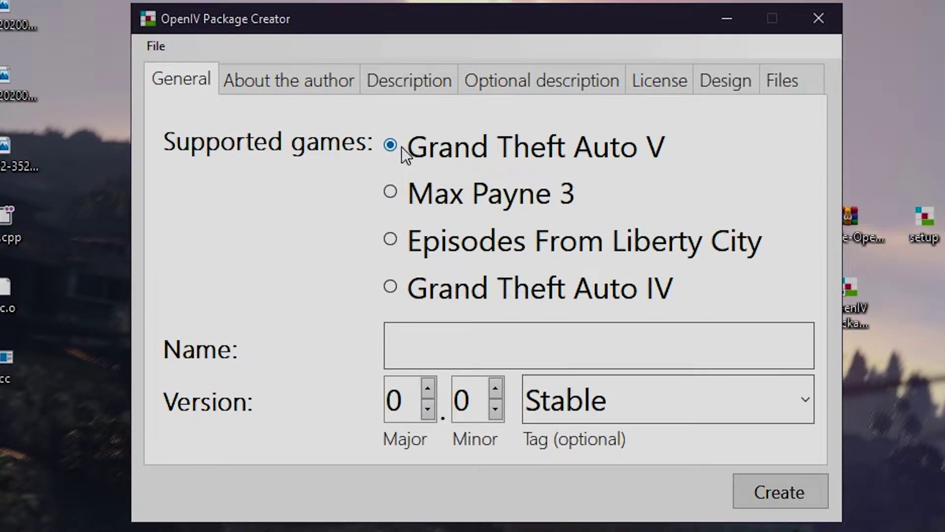
left_click(398, 193)
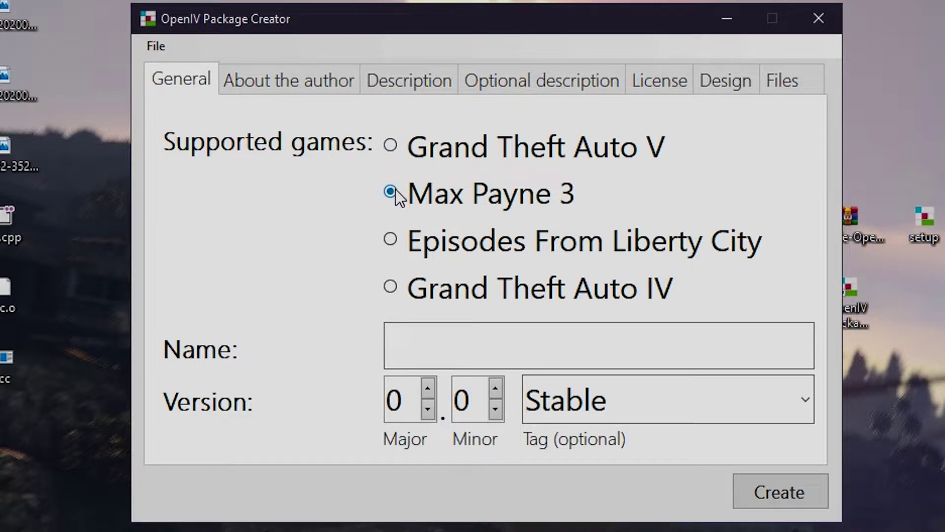
left_click(391, 239)
left_click(391, 294)
left_click(393, 147)
left_click(608, 342)
type("Your Mod Name")
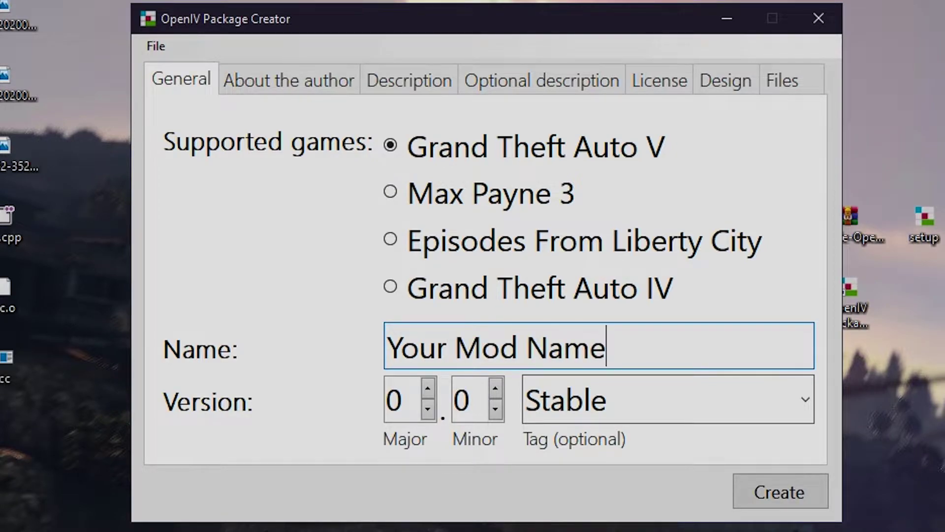
Step: Set the package version to 99.99 with the Alpha tag
left_click_drag(400, 401, 389, 406)
type("99")
double_click(456, 402)
type("99")
double_click(607, 412)
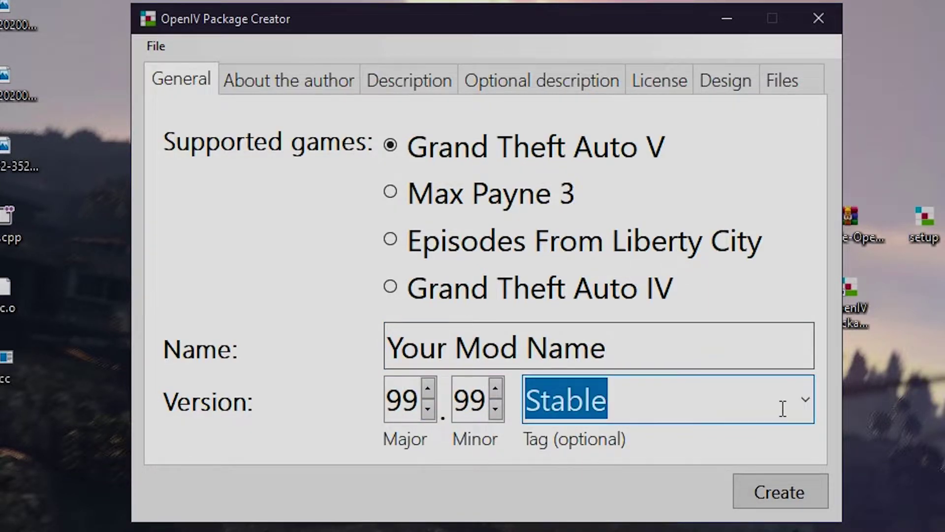
left_click(804, 407)
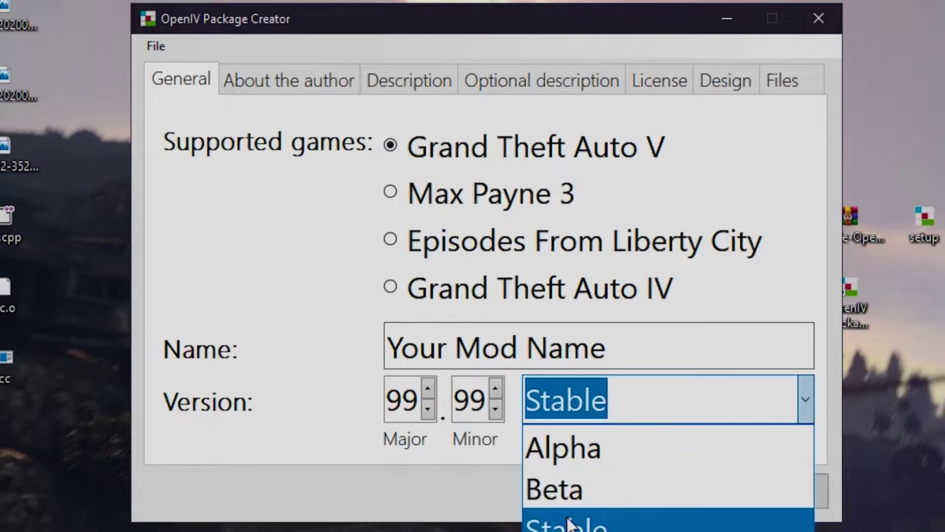
left_click(554, 449)
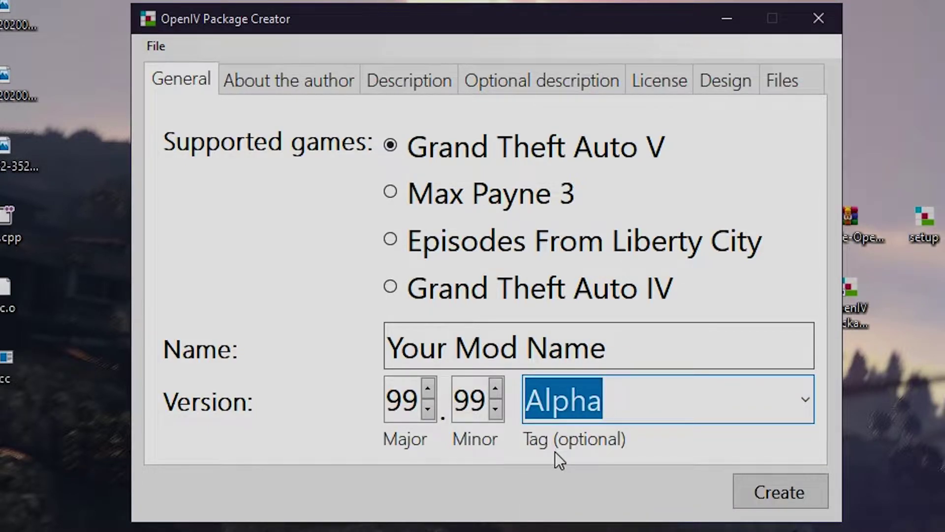
left_click(501, 348)
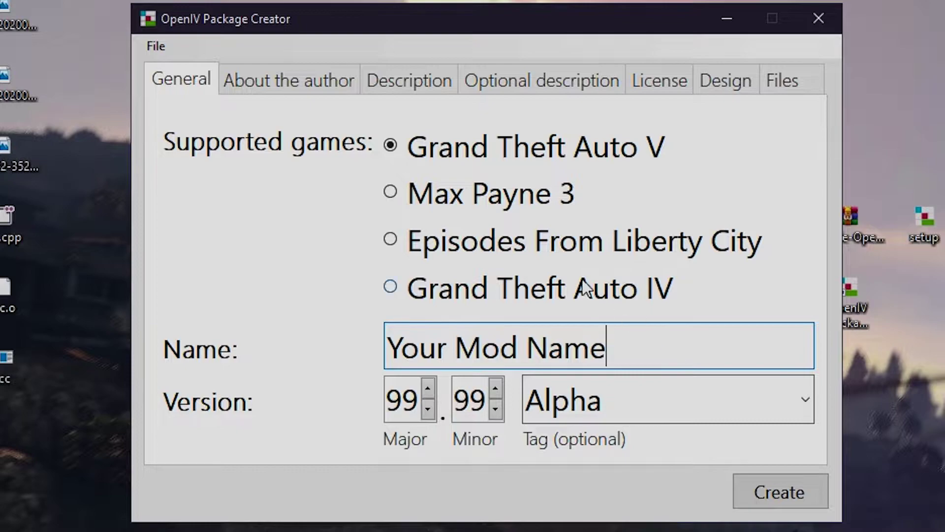
left_click(297, 82)
left_click(305, 131)
type("Yo")
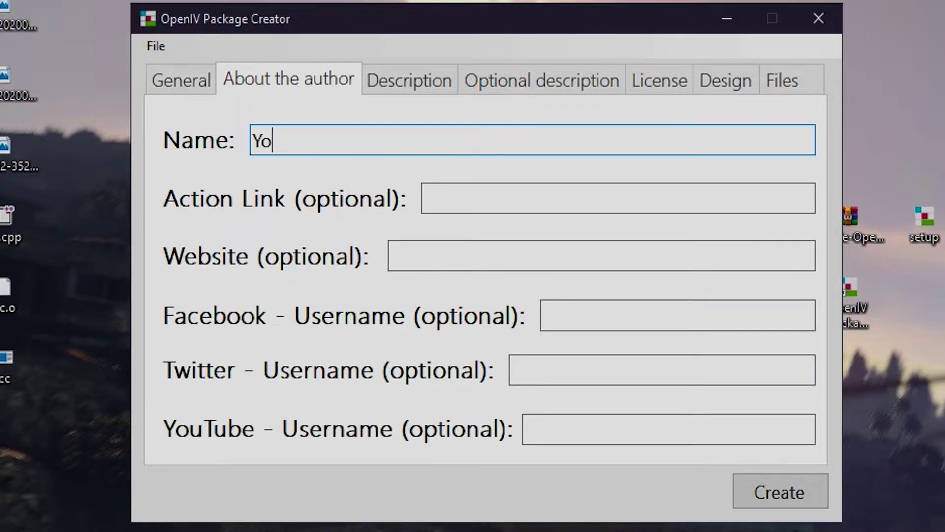
type("ur Name")
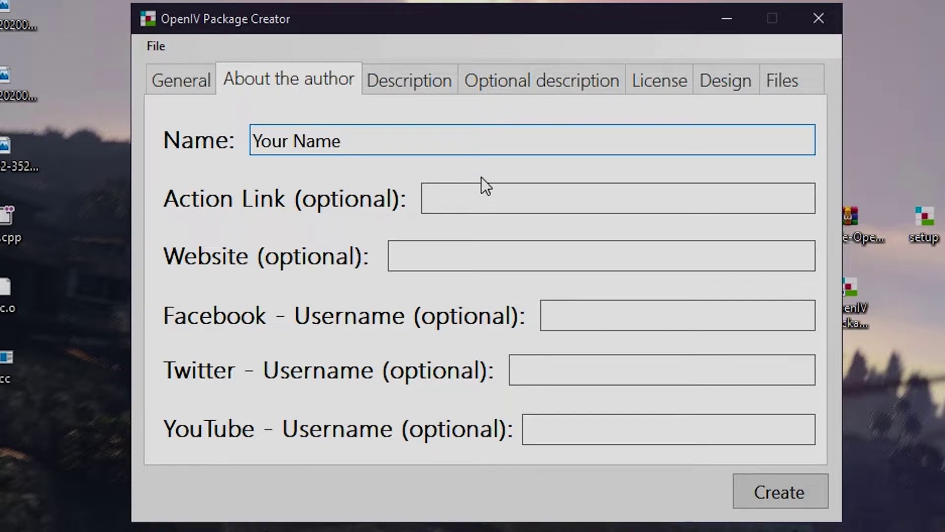
left_click(499, 192)
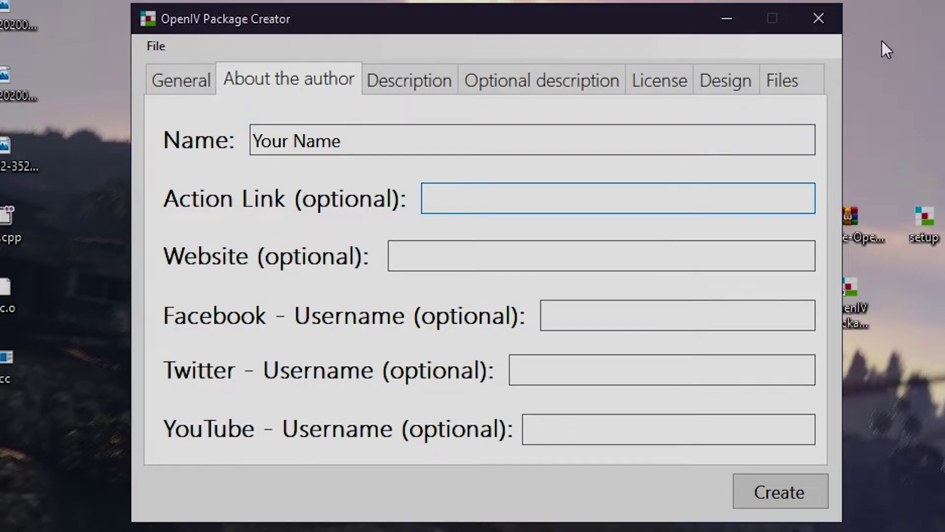
type("https://www.youtube.com/")
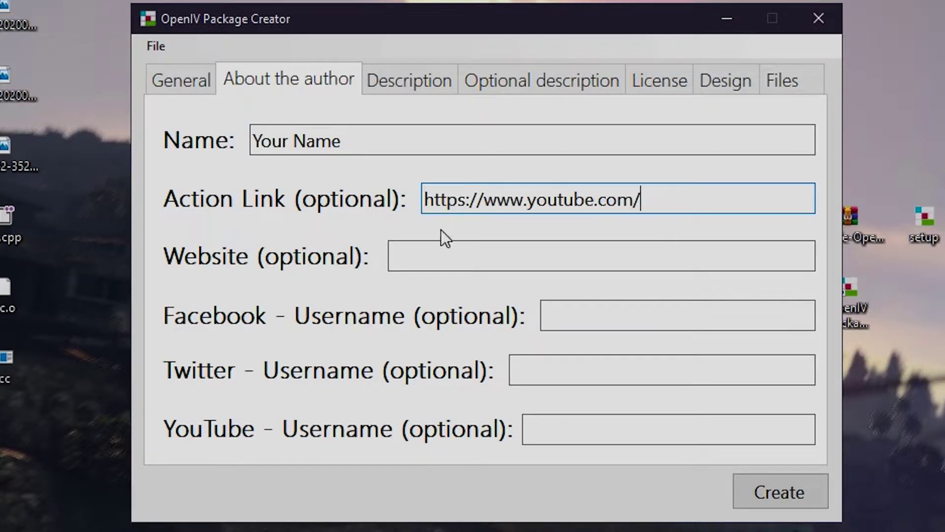
left_click(433, 253)
type("https://www.youtube.com/")
left_click(634, 315)
type("https://www.youtube.com/")
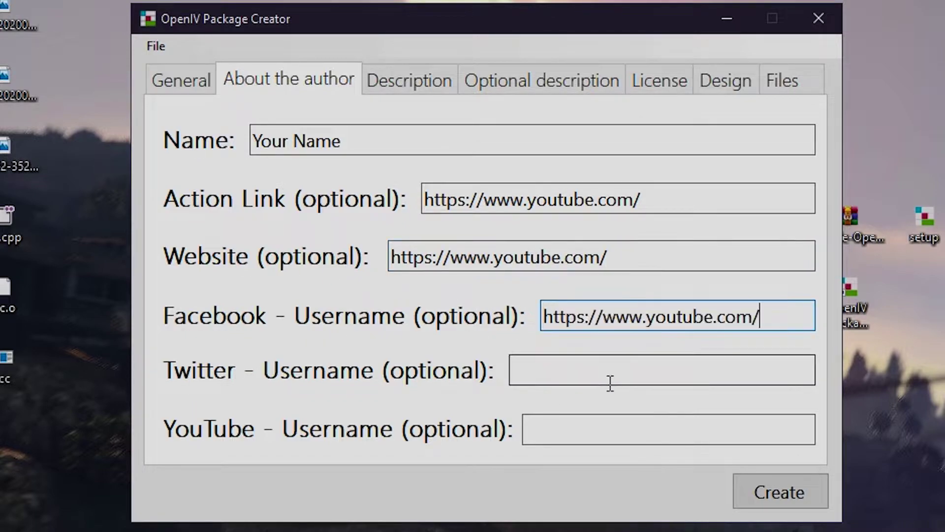
left_click(608, 380)
type("https://www.youtube.com/")
left_click(591, 423)
type("https://www.youtube.com/")
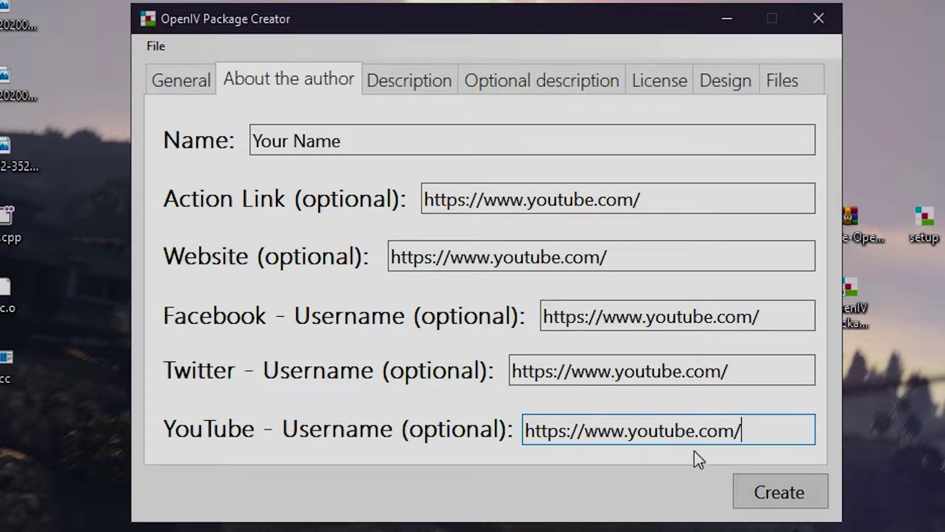
Step: Write 'This mod is awesome bro!' as the description and repeat it on four lines
left_click(420, 87)
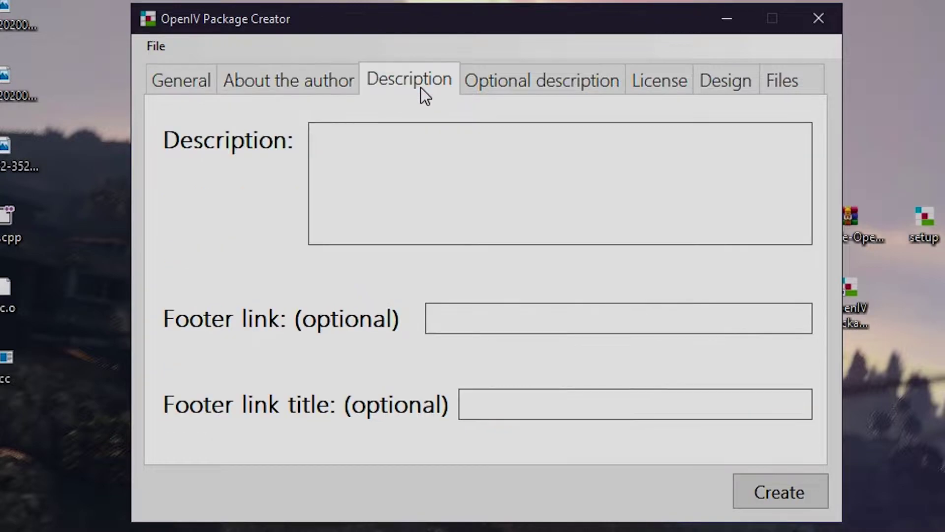
left_click(325, 141)
type("This m")
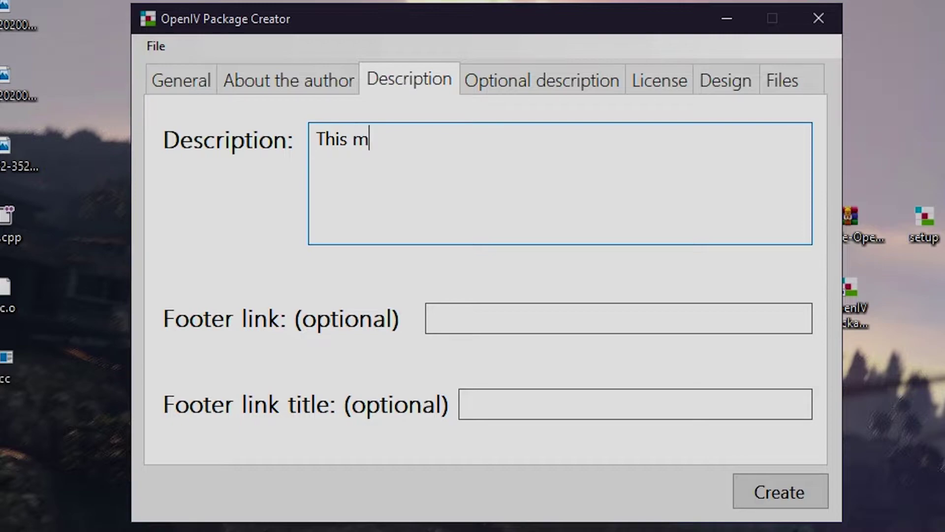
type("od is ae")
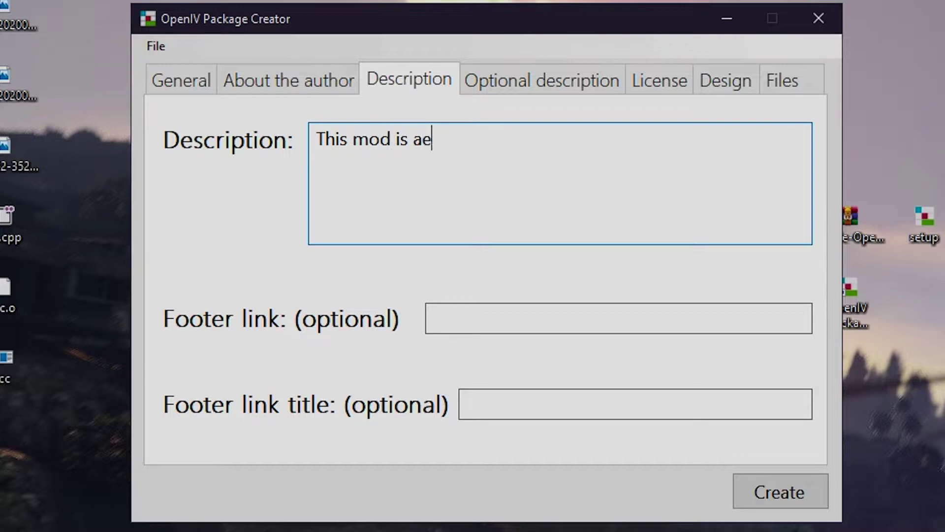
key("BackSpace")
type("wesome bro")
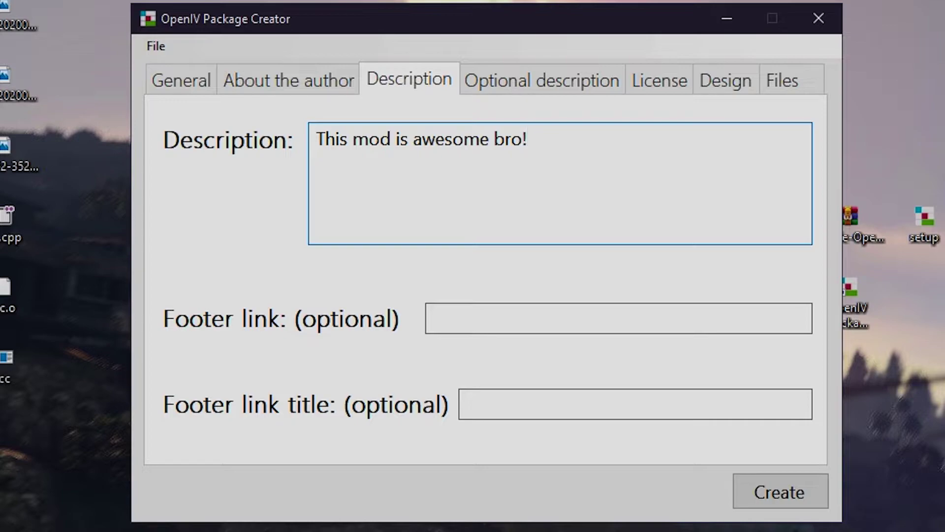
type("!")
key("shift+Left")
key("shift+Left")
key("shift+Left")
key("shift+Left")
key("shift+Left")
key("shift+Left")
key("shift+Left")
key("shift+Left")
key("shift+Left")
key("shift+Left")
key("shift+Left")
key("shift+Left")
key("shift+Left")
key("shift+Left")
key("shift+Left")
key("shift+Left")
key("shift+Left")
key("shift+Left")
key("shift+Left")
key("shift+Left")
key("ctrl+c")
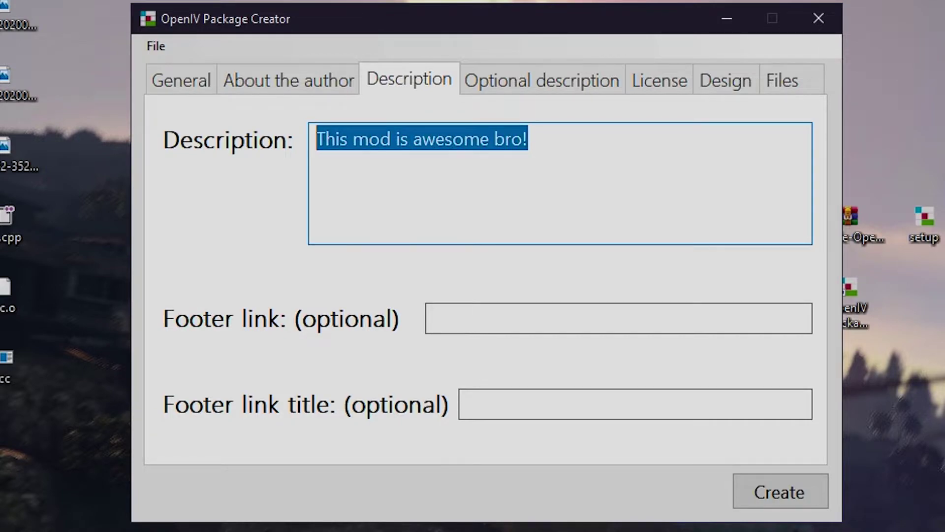
left_click(558, 128)
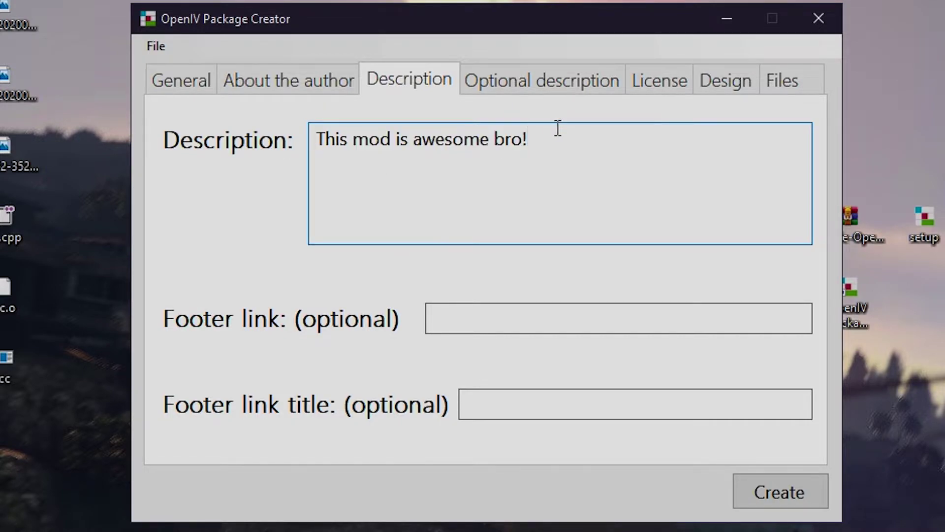
key("Return")
key("ctrl+v")
key("Return")
key("ctrl+v")
key("Return")
key("ctrl+v")
key("ctrl+z")
key("ctrl+z")
key("ctrl+z")
key("ctrl+v")
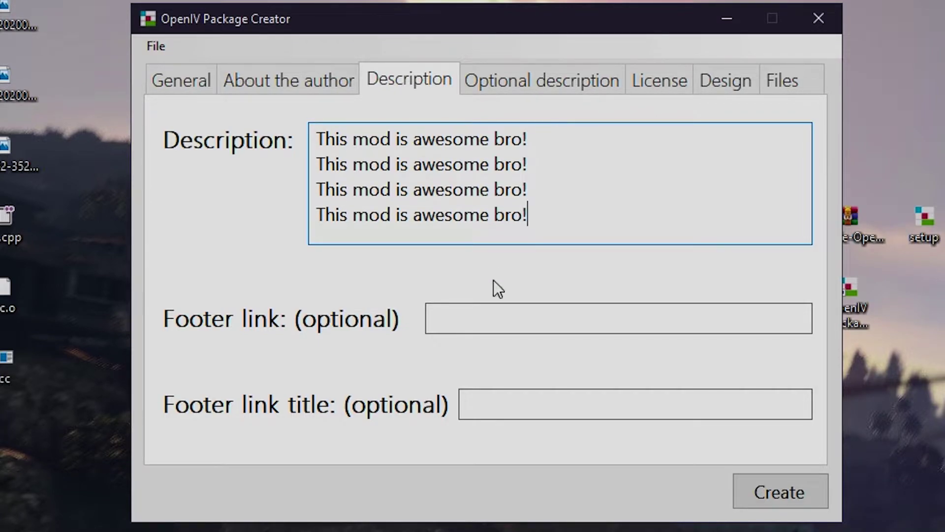
Step: Copy the YouTube URL from the author details into the description's footer link
left_click(509, 316)
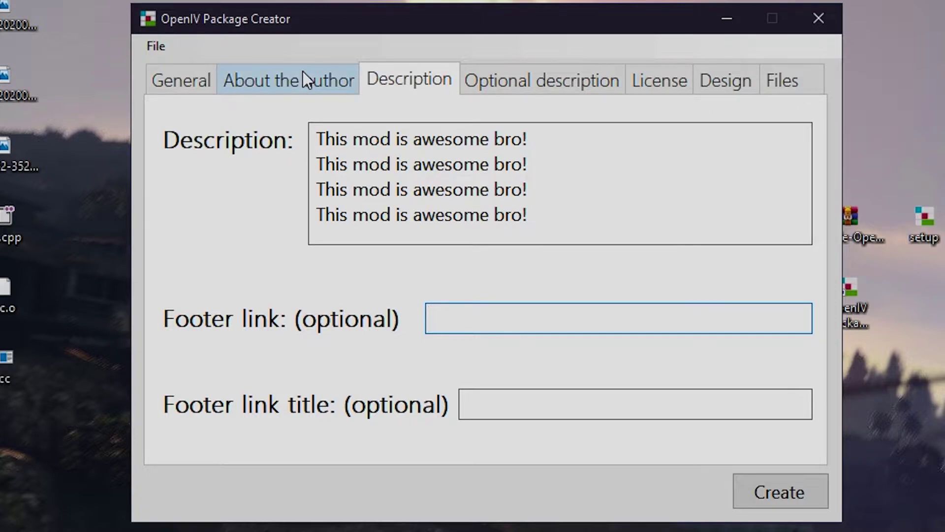
left_click(320, 79)
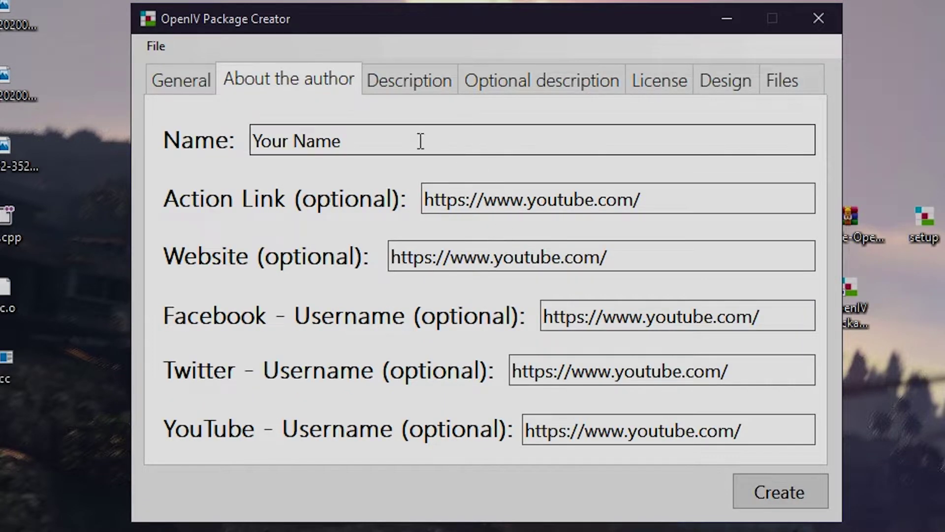
left_click_drag(642, 199, 353, 211)
key("ctrl+c")
left_click(410, 79)
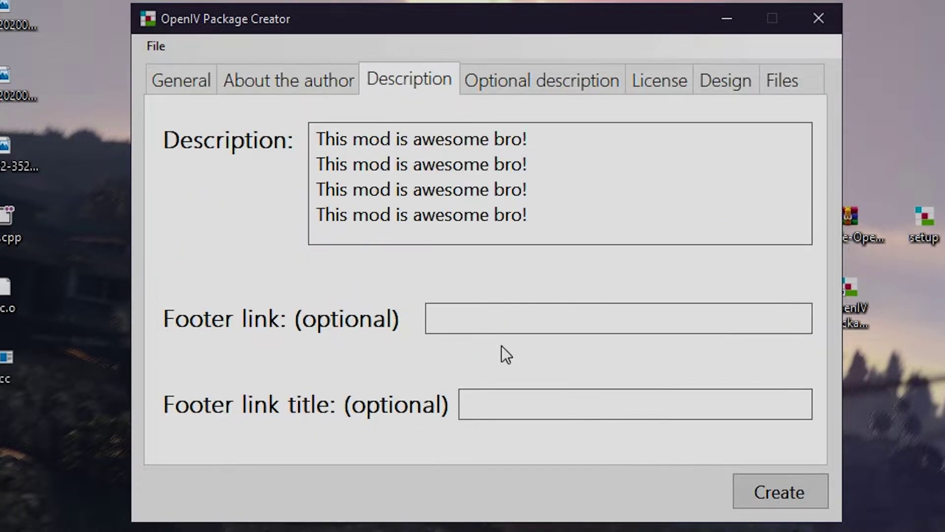
left_click(502, 319)
key("ctrl+v")
left_click(515, 404)
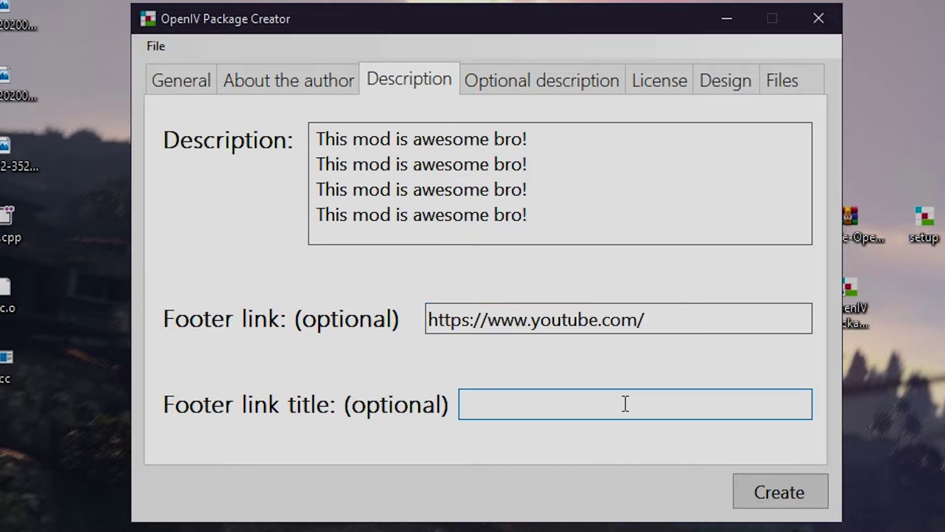
Step: Title the description footer link LOL and name the optional description 'Optional description'
type("LOL")
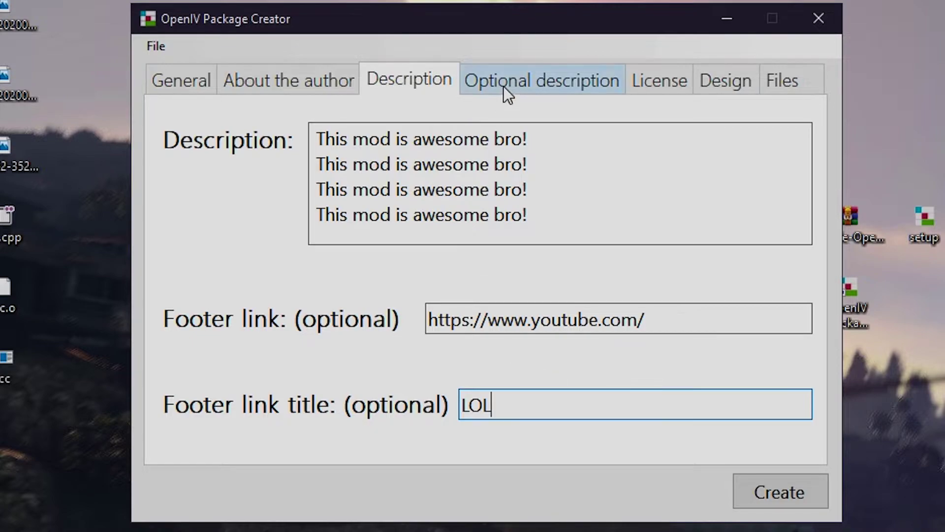
left_click(500, 87)
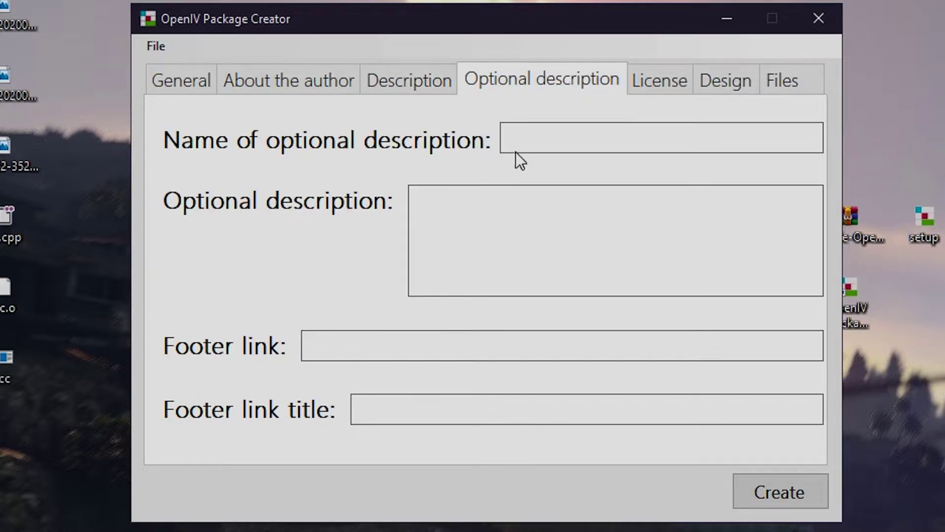
left_click(533, 140)
type("Optional descri")
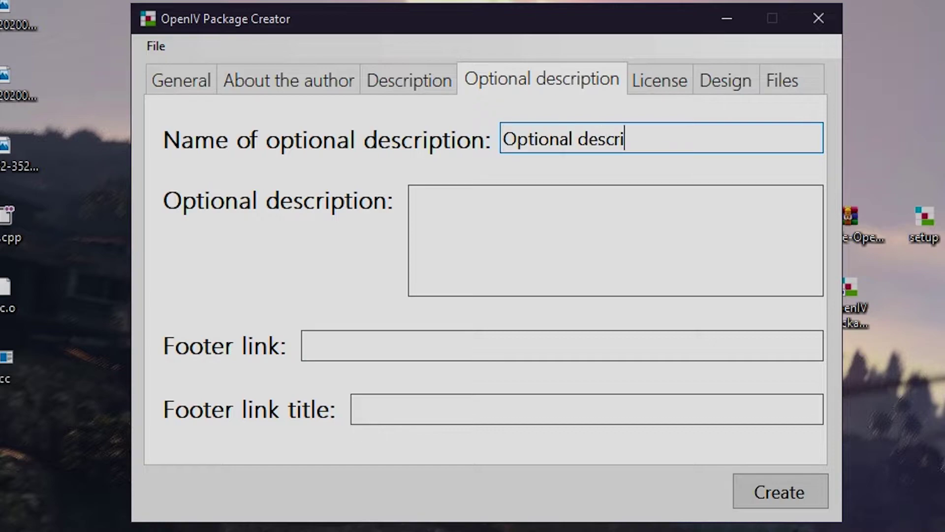
type("ption")
left_click(491, 223)
key("ctrl+v")
key("Return")
key("ctrl+v")
key("Return")
key("ctrl+v")
key("Return")
key("ctrl+v")
left_click(396, 352)
key("ctrl+v")
left_click(488, 417)
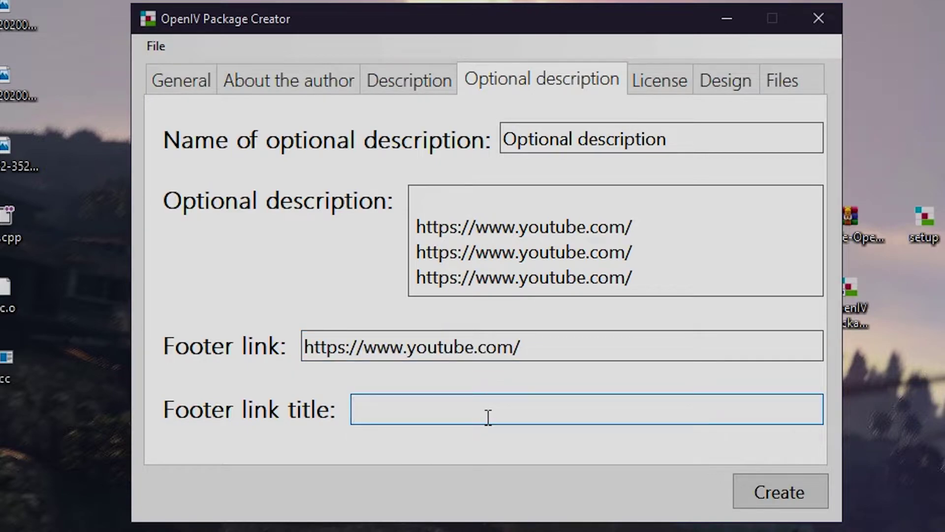
type("Optional ")
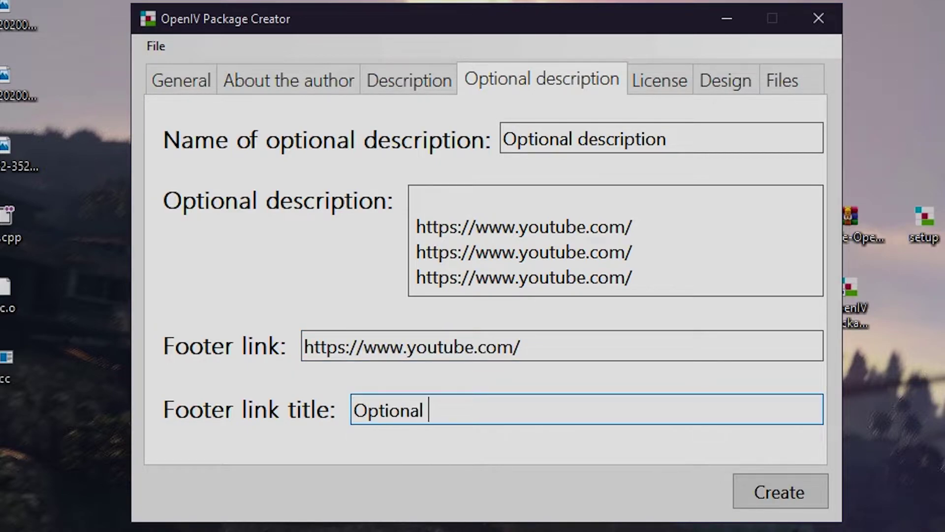
type("link LOL")
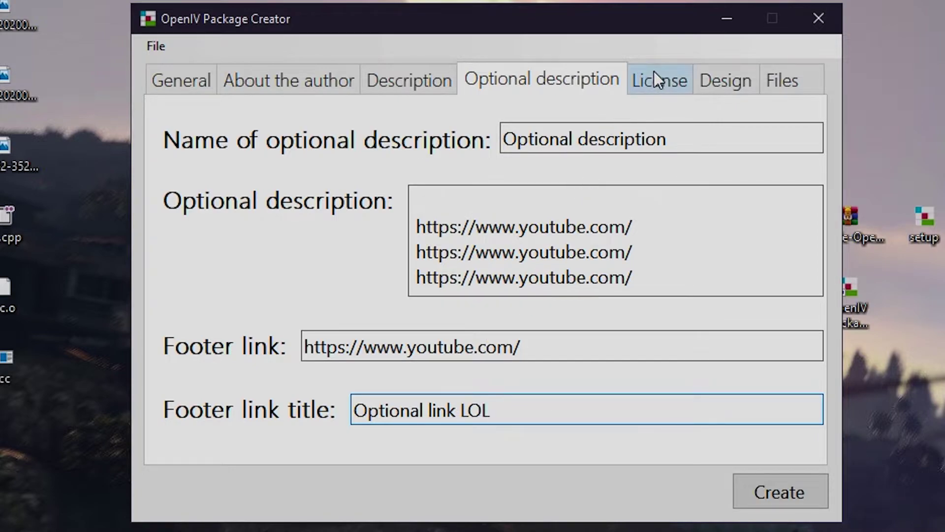
Step: Fill the License page with six lines of 'Optional license'
left_click(662, 80)
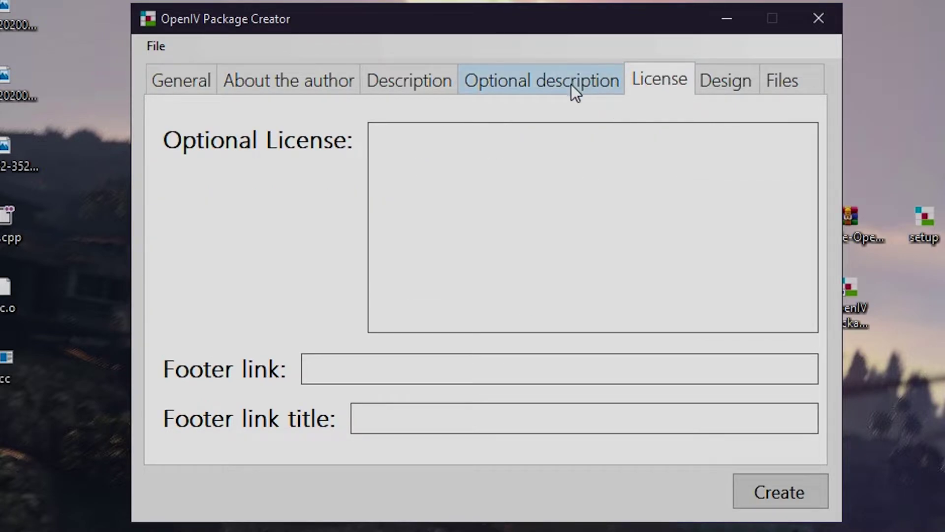
left_click(415, 154)
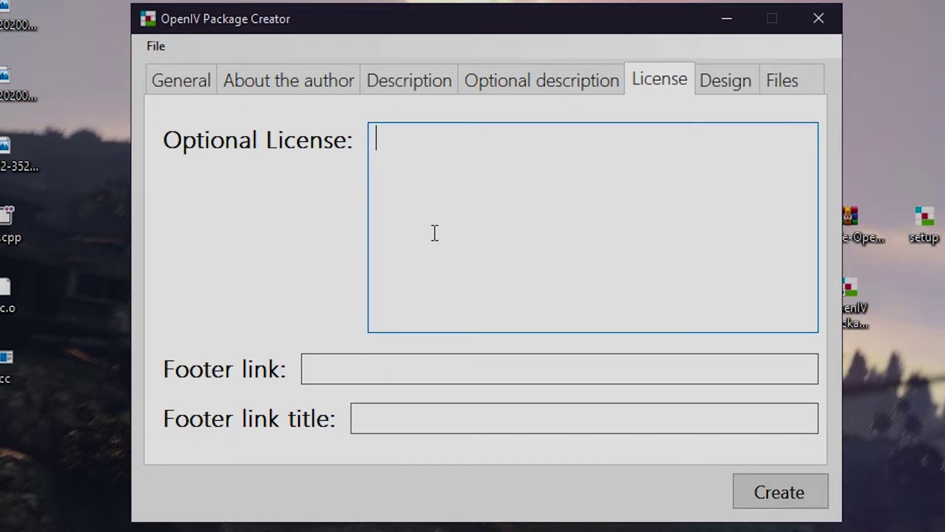
type("Optional lic")
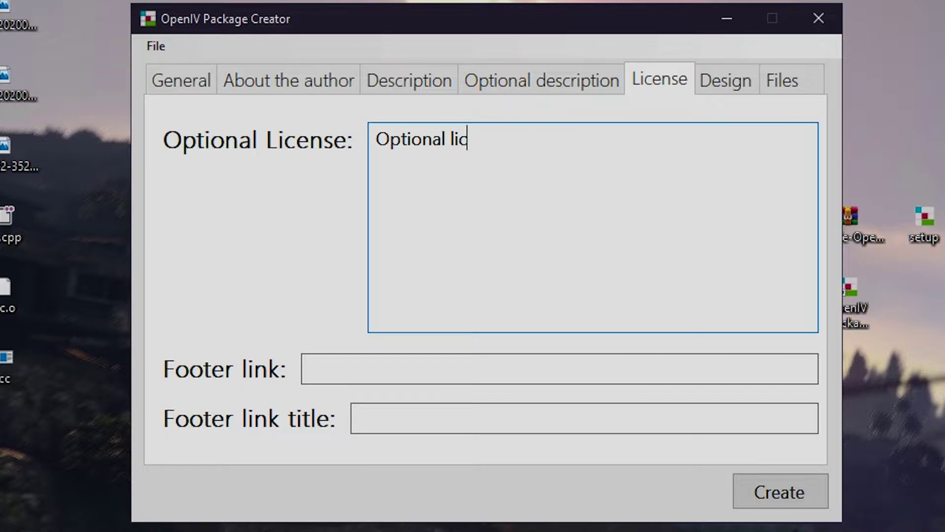
type("ense")
key("shift+Left")
key("shift+Left")
key("shift+Left")
key("shift+Left")
key("shift+Left")
key("shift+Left")
key("shift+Left")
key("shift+Left")
key("shift+Left")
key("shift+Left")
key("shift+Left")
key("shift+Left")
key("shift+Left")
key("shift+Left")
key("shift+Left")
key("shift+Left")
key("ctrl+c")
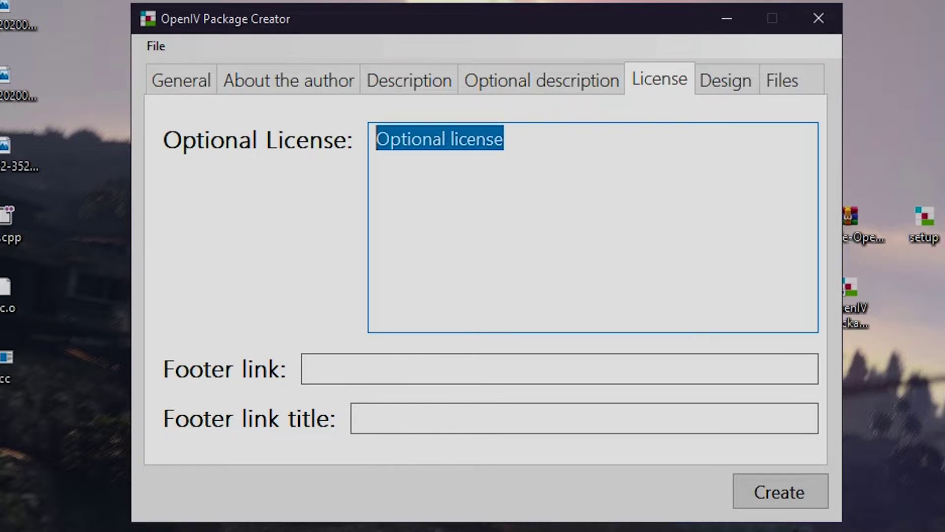
key("Right")
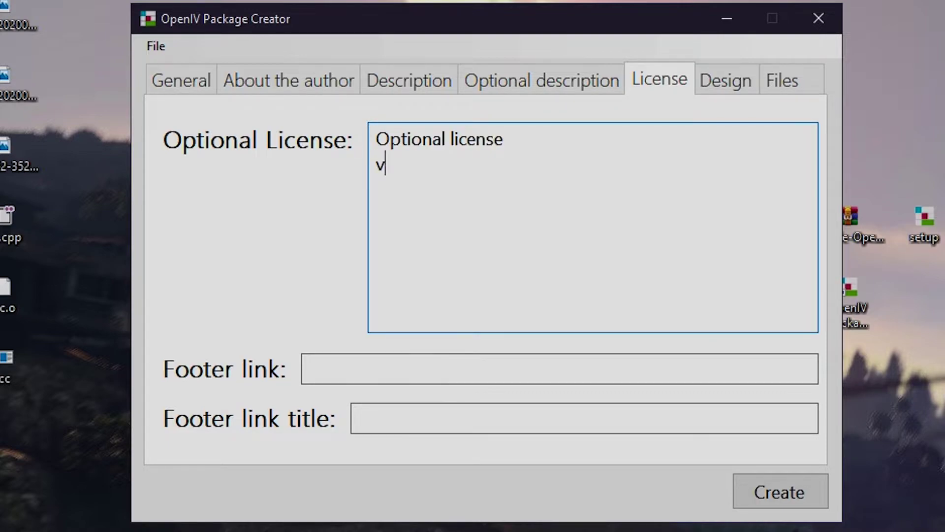
key("ctrl+v")
key("Return")
key("ctrl+v")
key("Return")
key("ctrl+v")
key("Return")
key("ctrl+v")
key("Return")
key("ctrl+v")
key("Return")
key("Return")
key("ctrl+v")
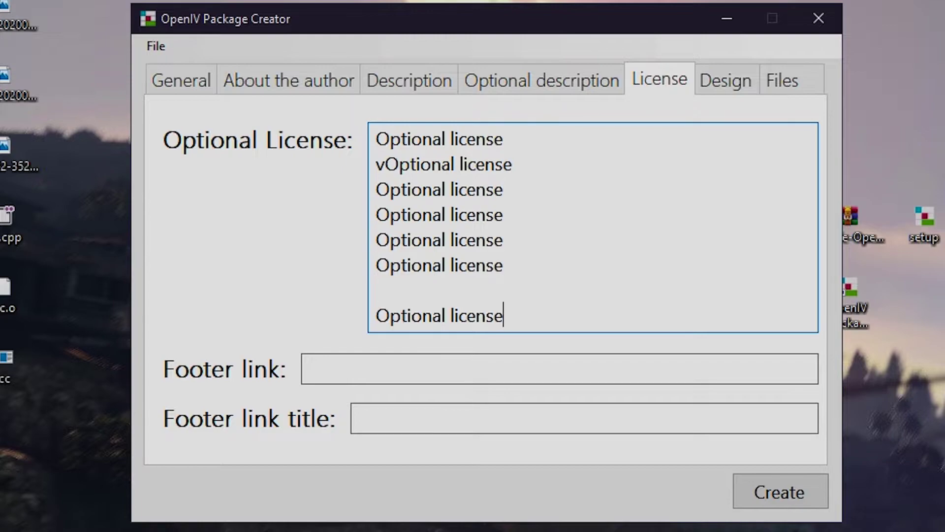
key("Return")
key("ctrl+v")
key("Return")
key("ctrl+v")
key("Return")
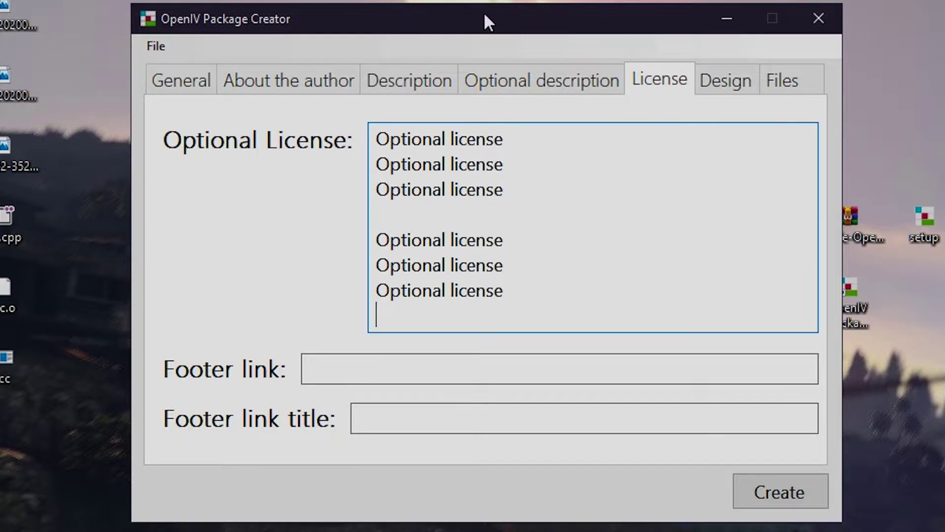
Step: Copy the Optional description's URL into the license footer link, titled 'Optional Link LOL'
left_click(539, 80)
left_click_drag(533, 357, 201, 313)
key("ctrl+c")
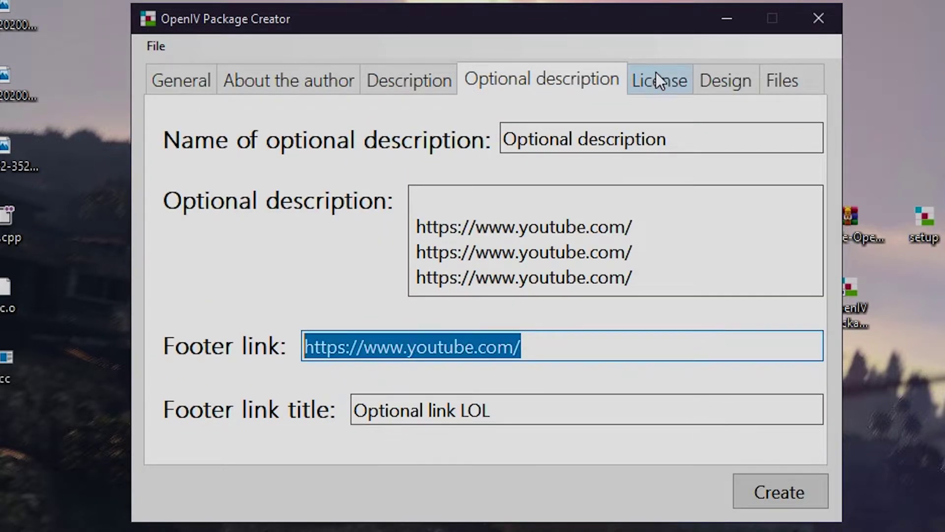
left_click(656, 74)
left_click(394, 369)
key("ctrl+v")
left_click(433, 419)
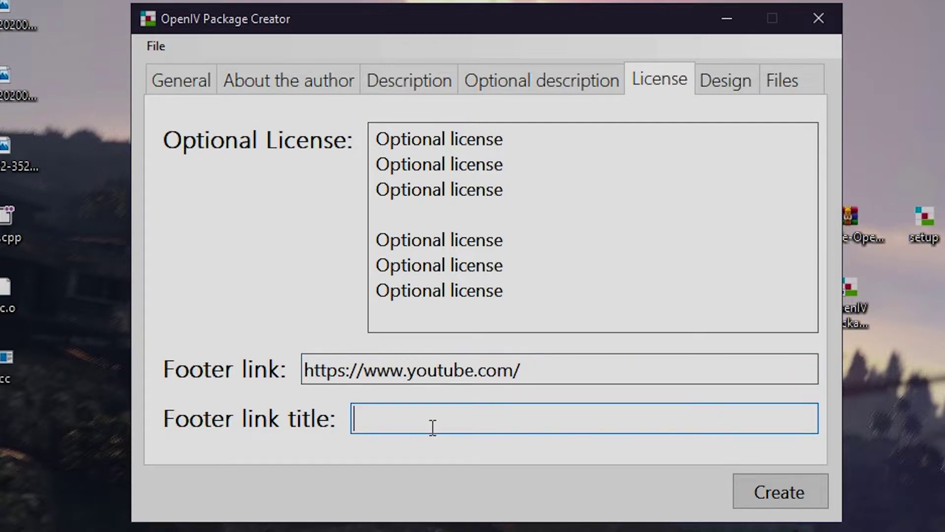
type("Optional")
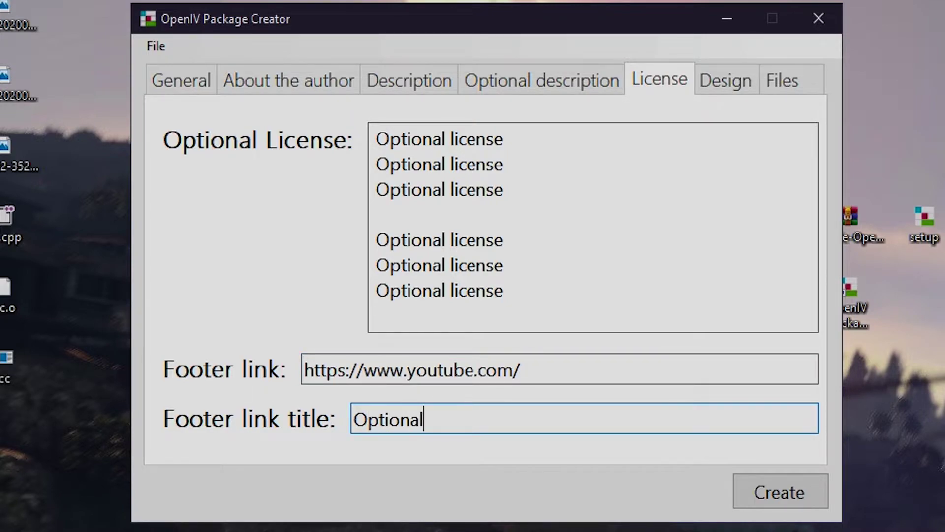
type(" Link LOL")
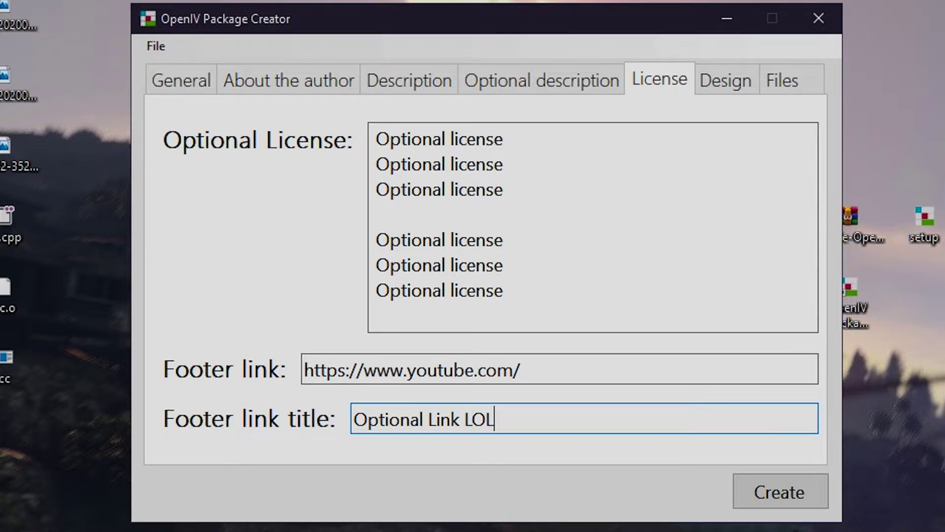
Step: Enable black header text with a light grey header and a light icon background colour
left_click(722, 83)
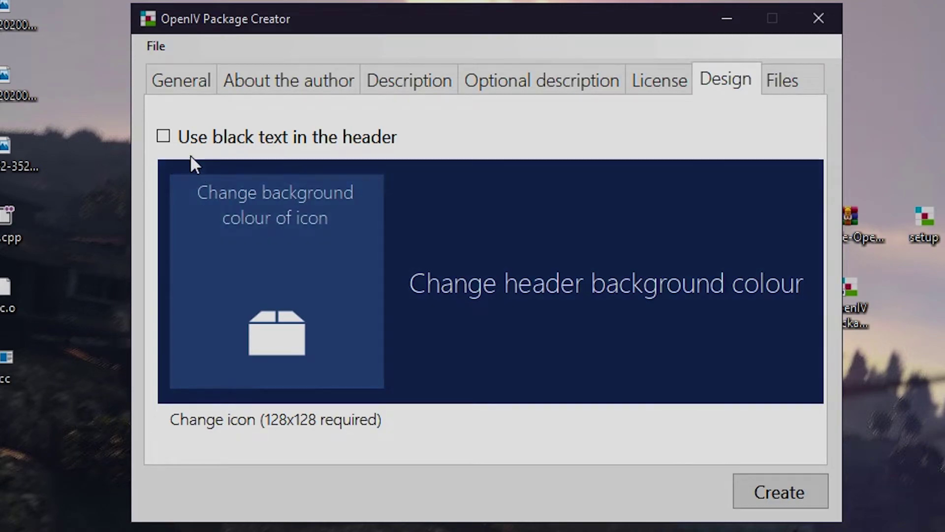
left_click(165, 138)
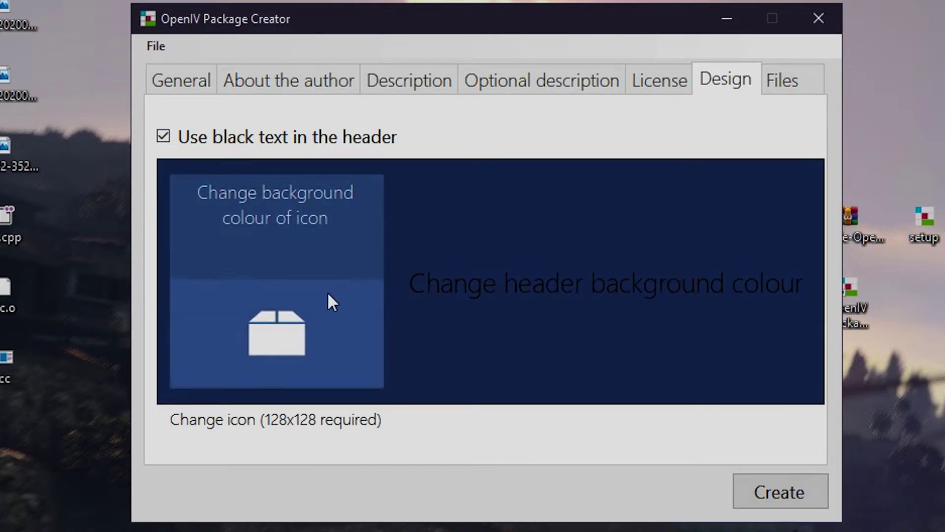
left_click(507, 245)
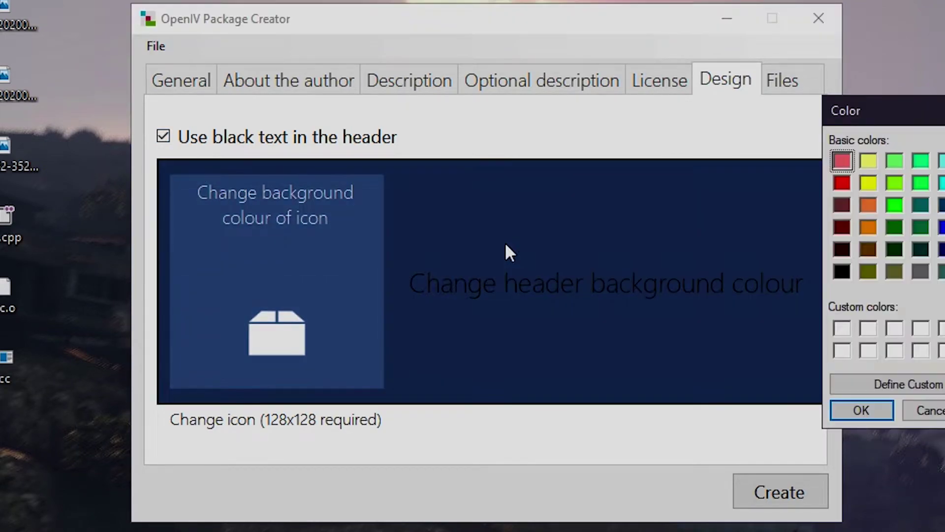
left_click(871, 413)
left_click(312, 242)
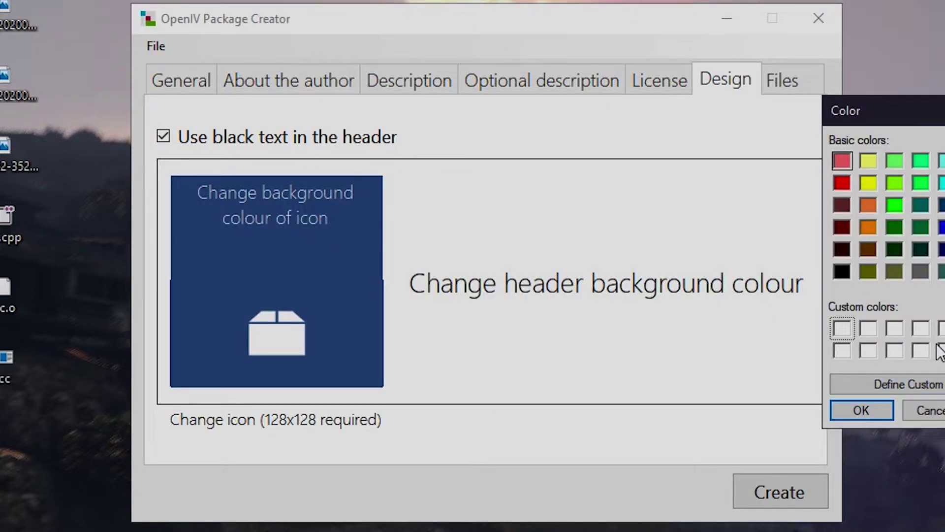
left_click(859, 417)
left_click(318, 287)
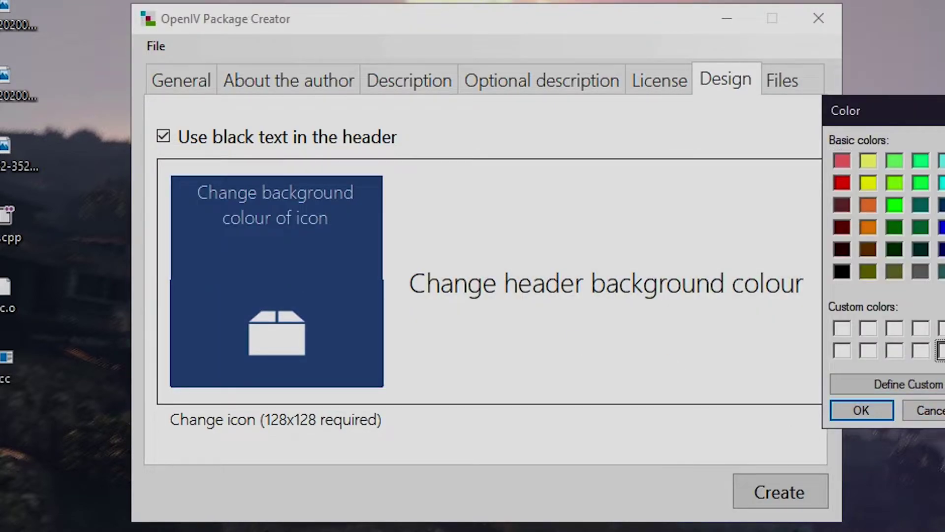
left_click(862, 410)
Step: Set the package icon to the TH-(Final) (Without_Background) logo from E:\Nasib\Teaching Hub\Logos
left_click(295, 347)
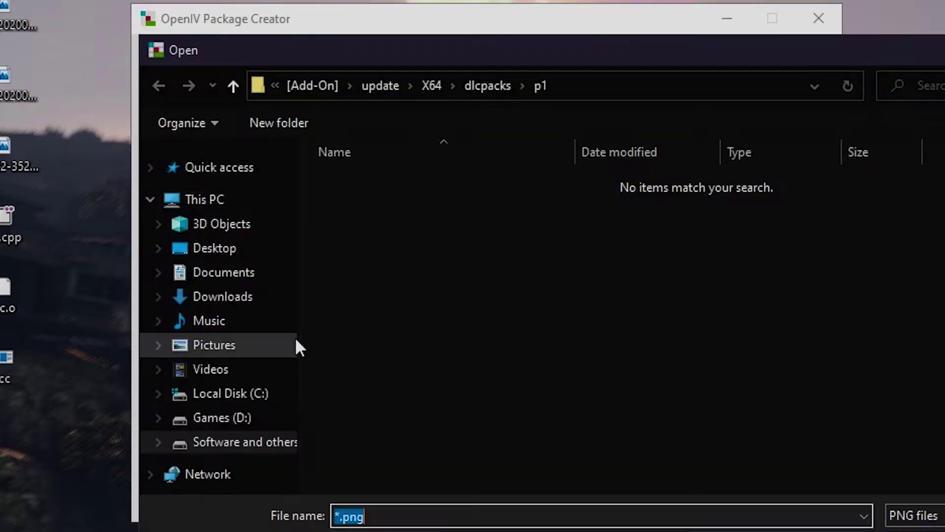
left_click(248, 442)
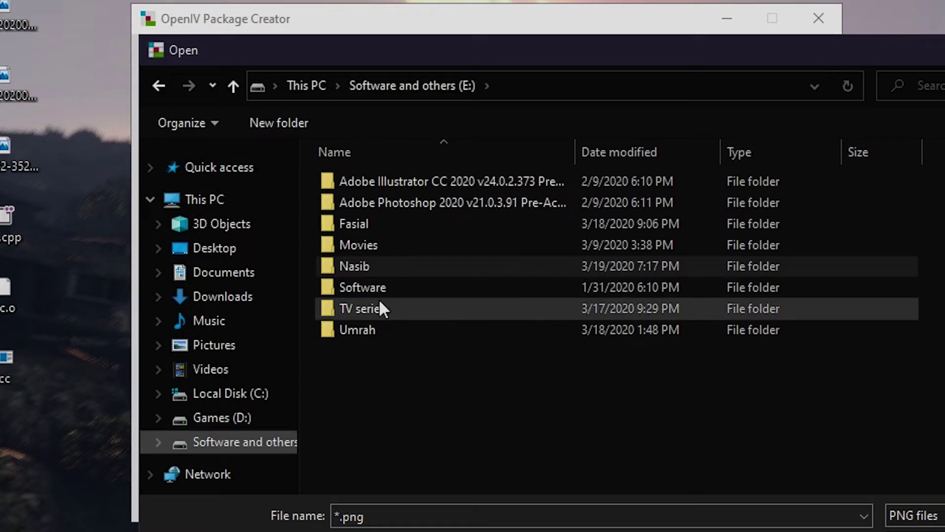
double_click(371, 263)
double_click(382, 432)
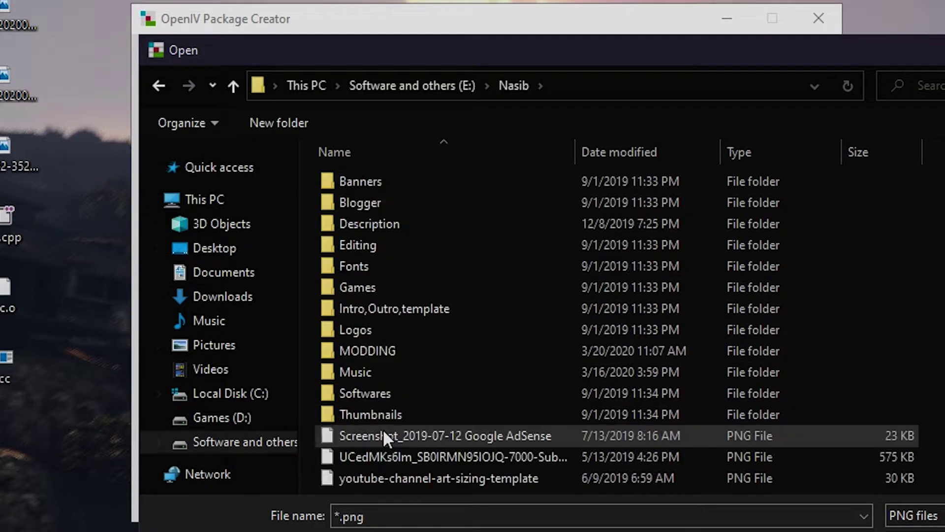
double_click(388, 331)
double_click(617, 203)
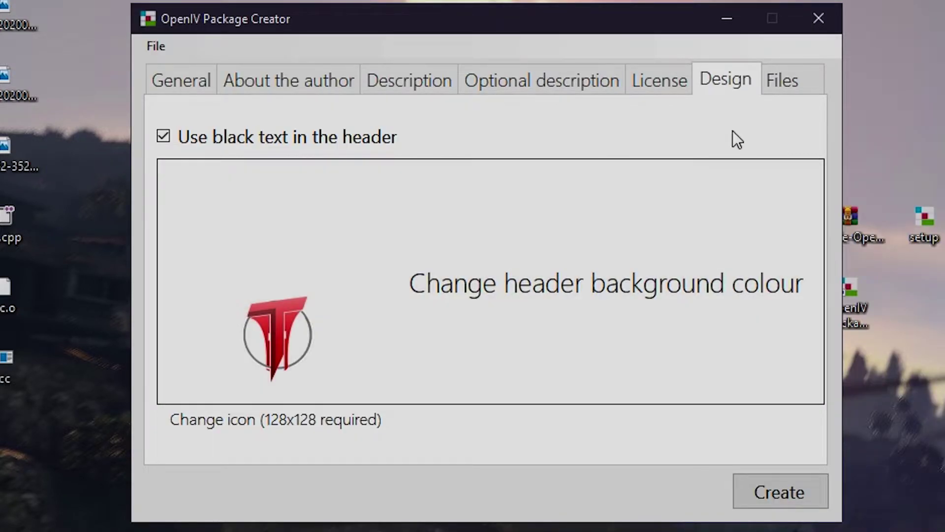
Step: Show the package file tree and open D:\Steam Library\steamapps\common\Grand Theft Auto V in File Explorer
left_click(774, 82)
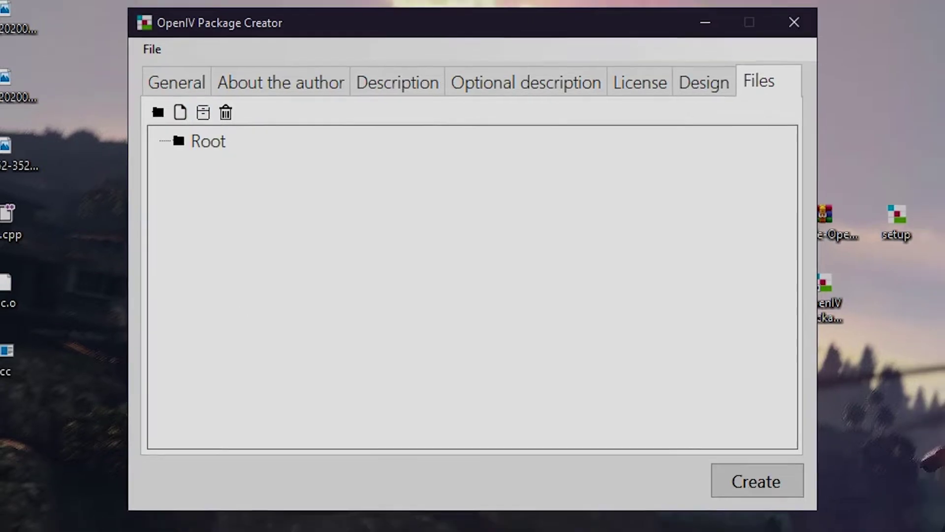
key("super+e")
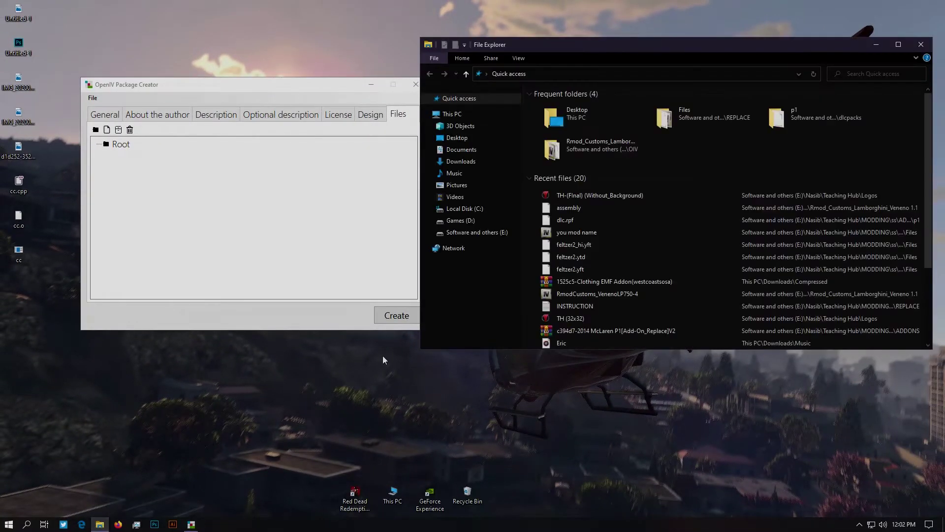
left_click(495, 220)
double_click(577, 148)
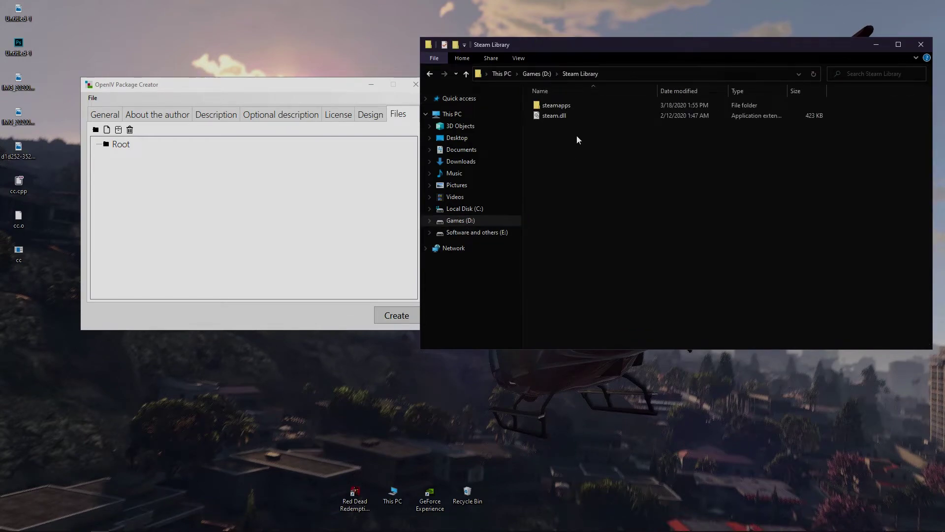
double_click(575, 107)
double_click(572, 115)
left_click(609, 75)
double_click(565, 107)
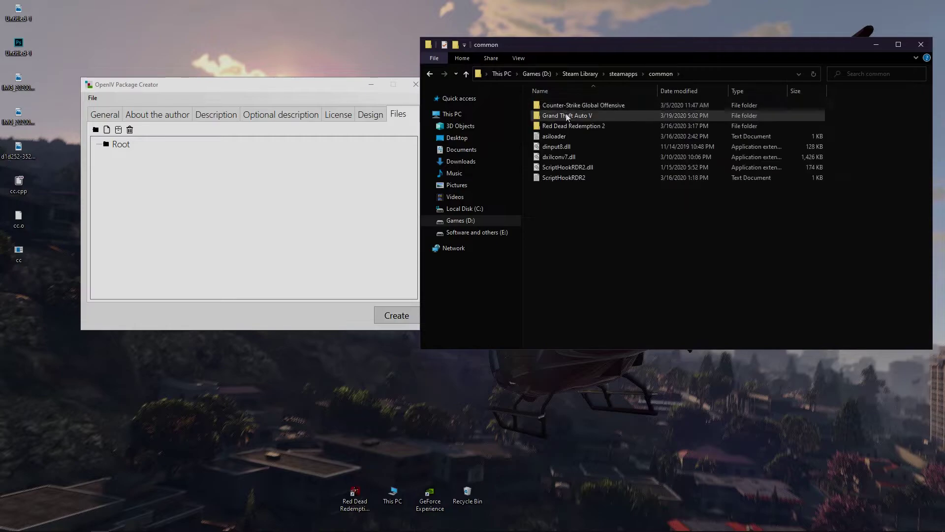
double_click(566, 115)
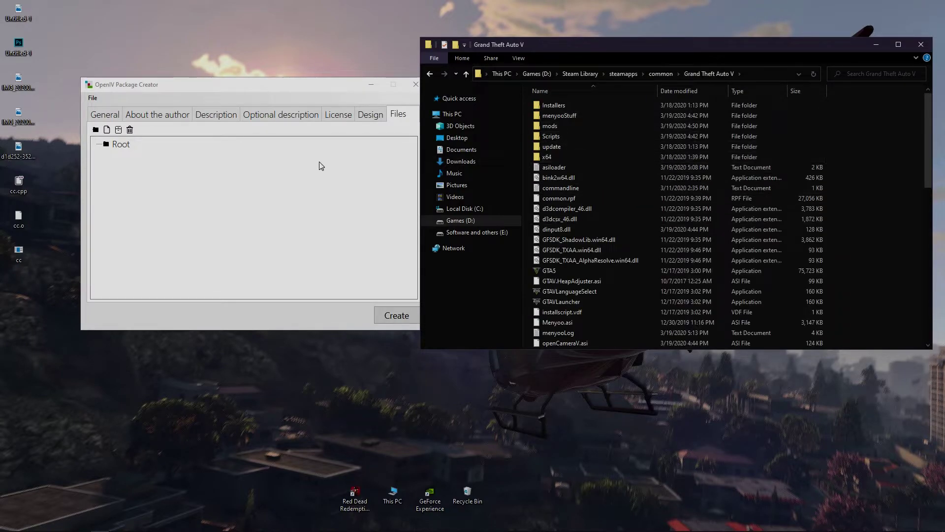
Step: Create an 'update' folder under Root, using the folder name copied from the mods folder in File Explorer
left_click(96, 130)
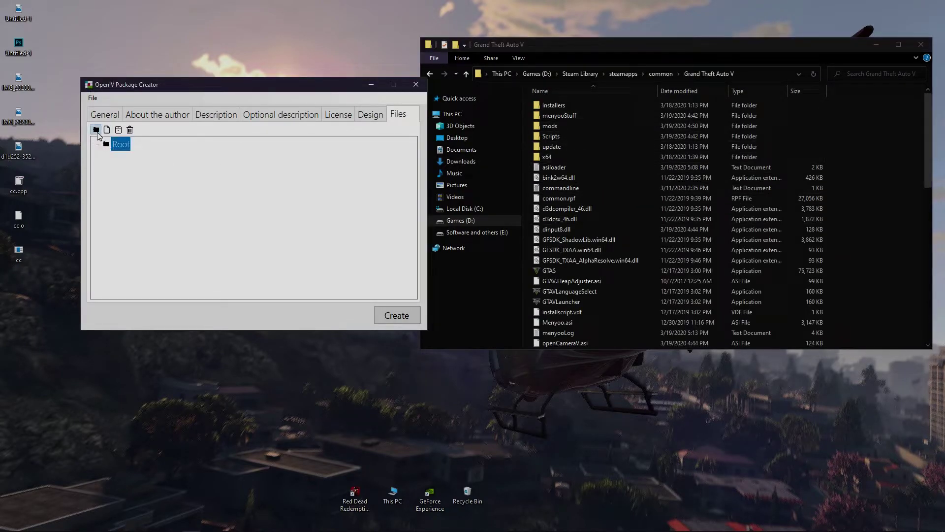
left_click(95, 129)
left_click(557, 146)
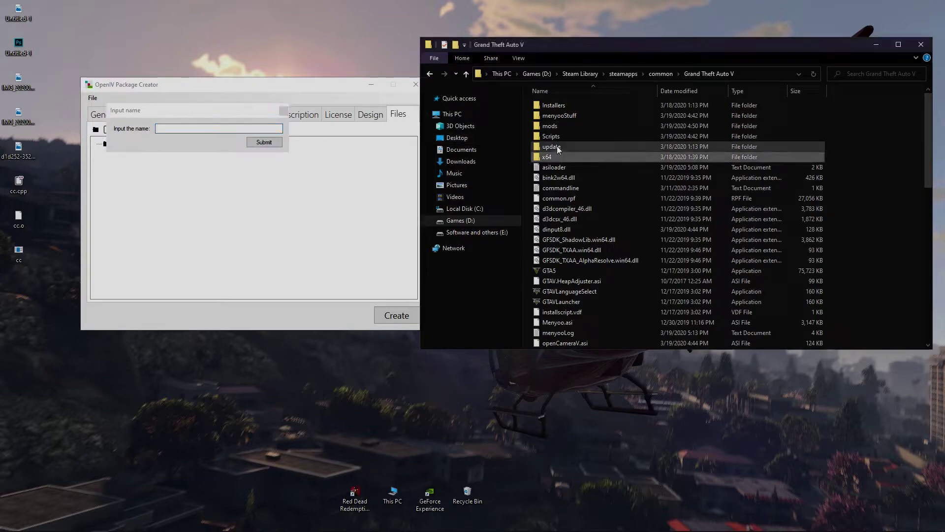
left_click(548, 105)
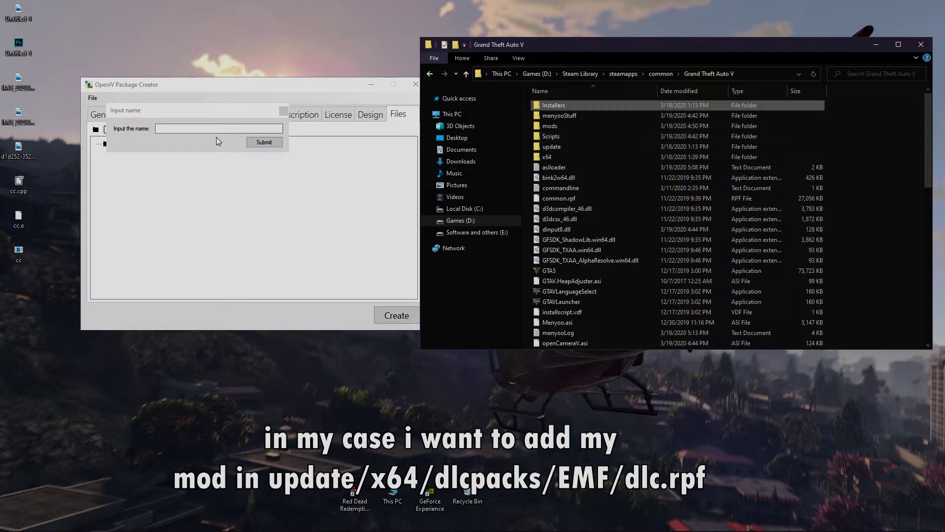
left_click(171, 131)
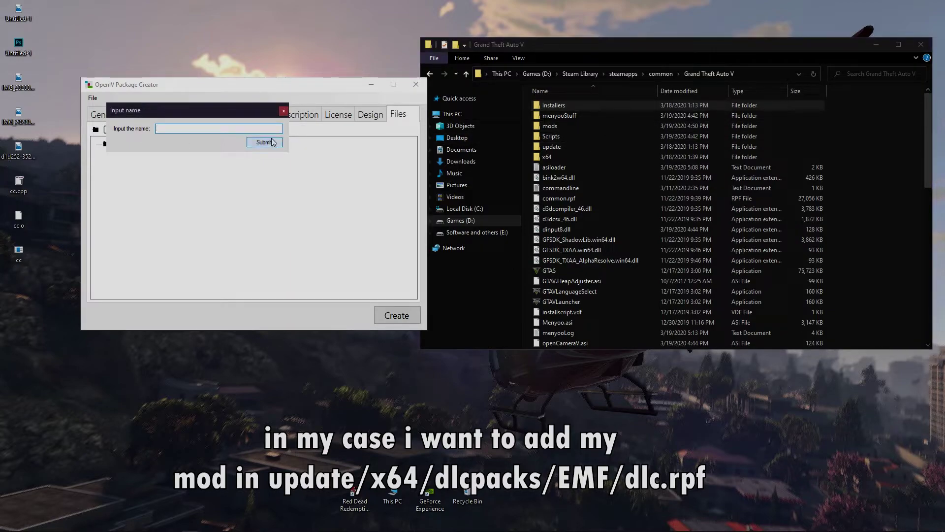
double_click(547, 126)
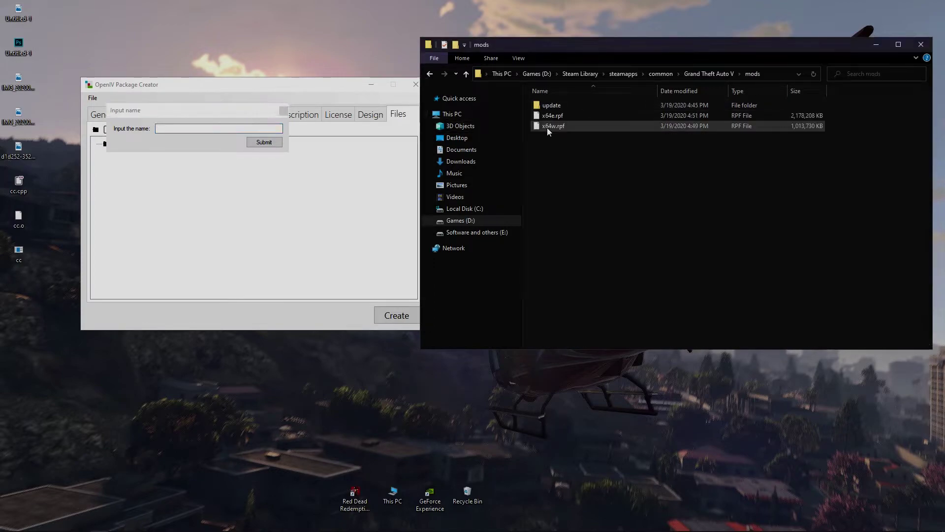
left_click(550, 106)
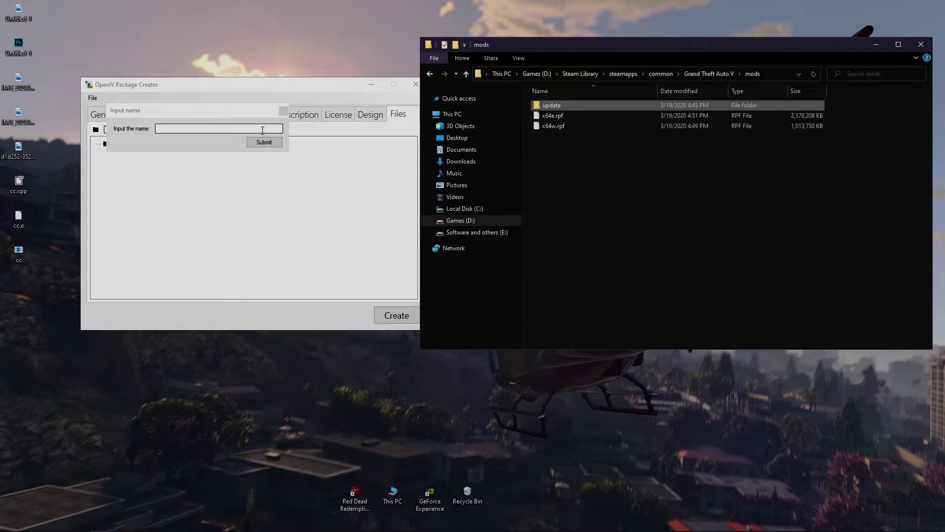
left_click(215, 129)
left_click(249, 141)
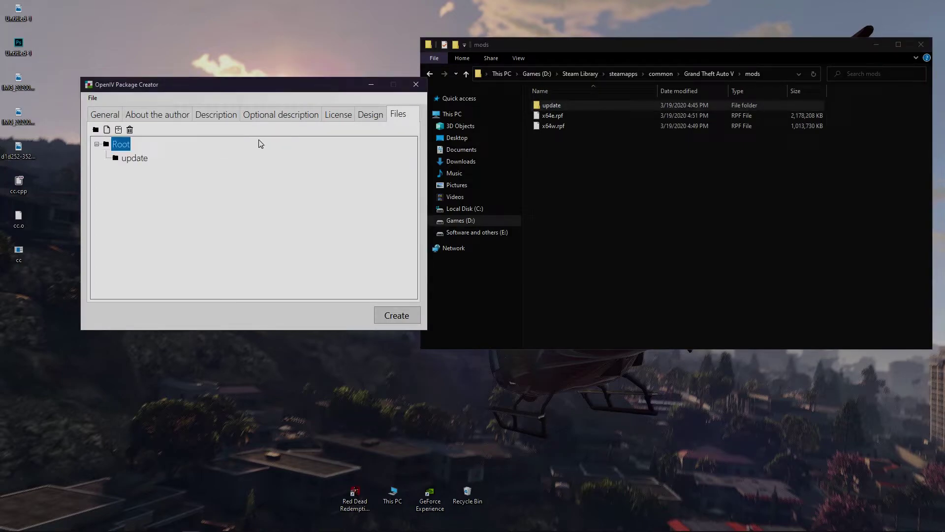
left_click(138, 158)
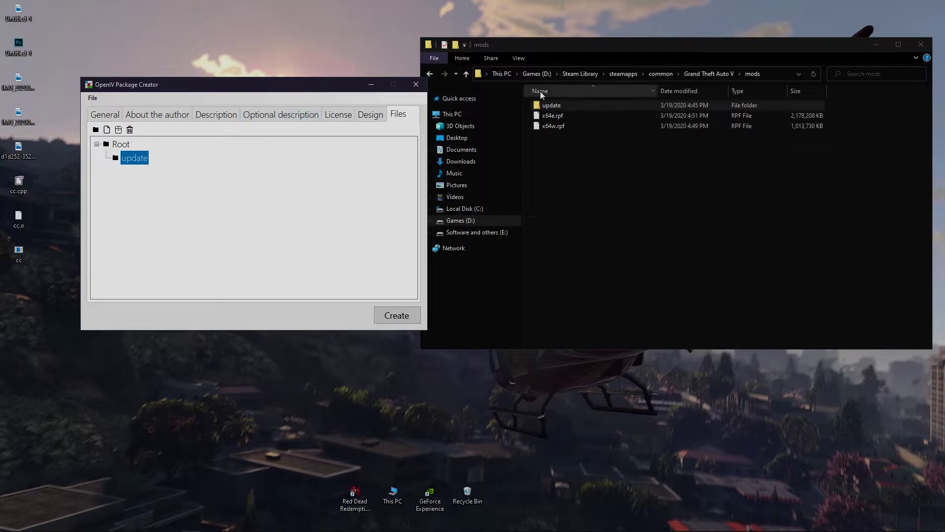
Step: Add an 'x64' folder inside update, copying the name from mods\update in File Explorer
double_click(554, 105)
left_click(552, 103)
left_click(553, 104)
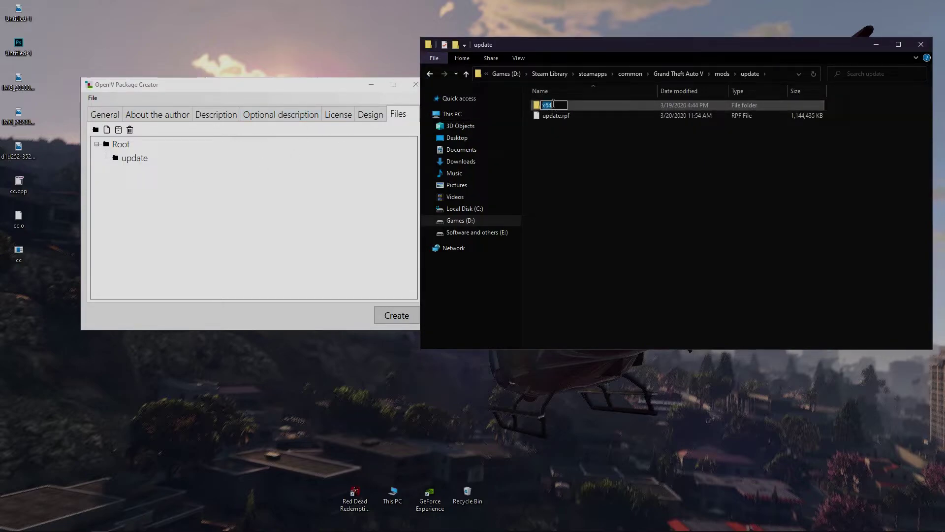
left_click(125, 159)
left_click(95, 130)
left_click(277, 155)
Step: Add a 'dlcpacks' folder in the package tree, pasting the name copied from mods\update\x64
double_click(553, 106)
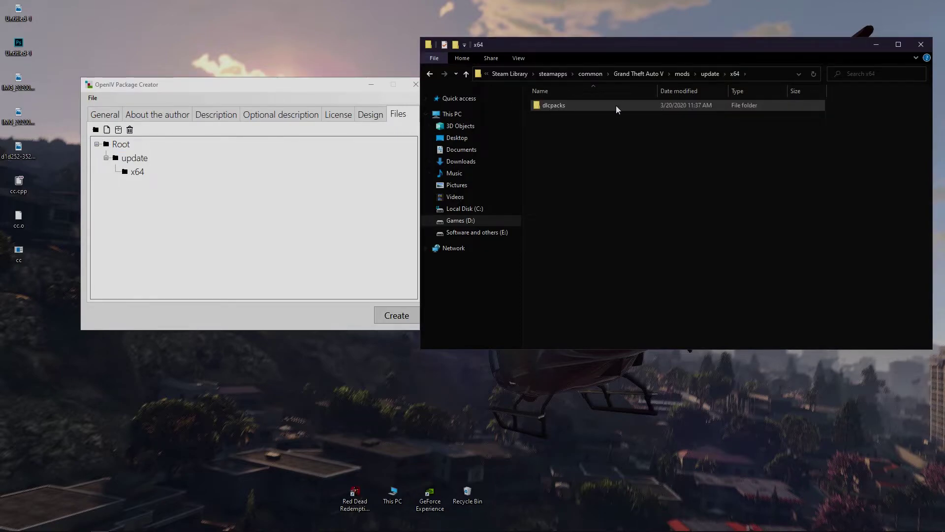
left_click(616, 105)
left_click(601, 110)
key("ctrl+c")
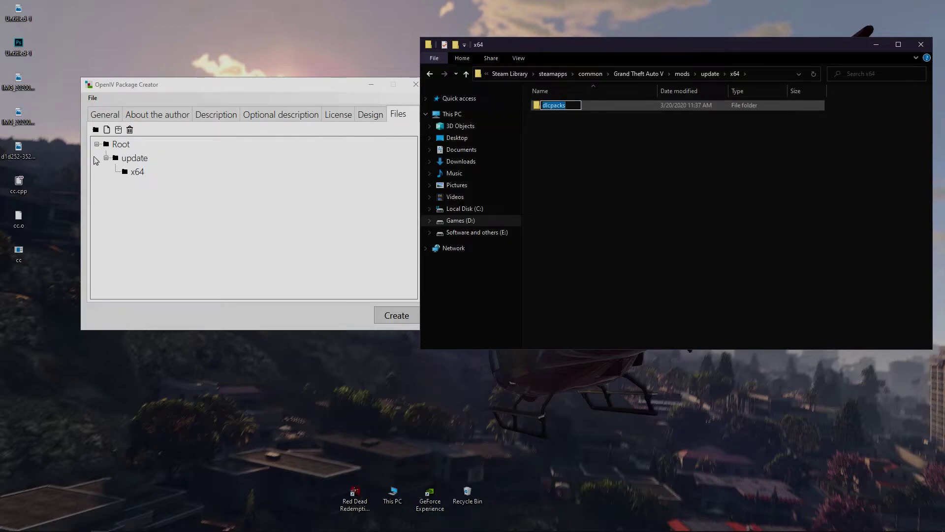
left_click(100, 134)
left_click(95, 130)
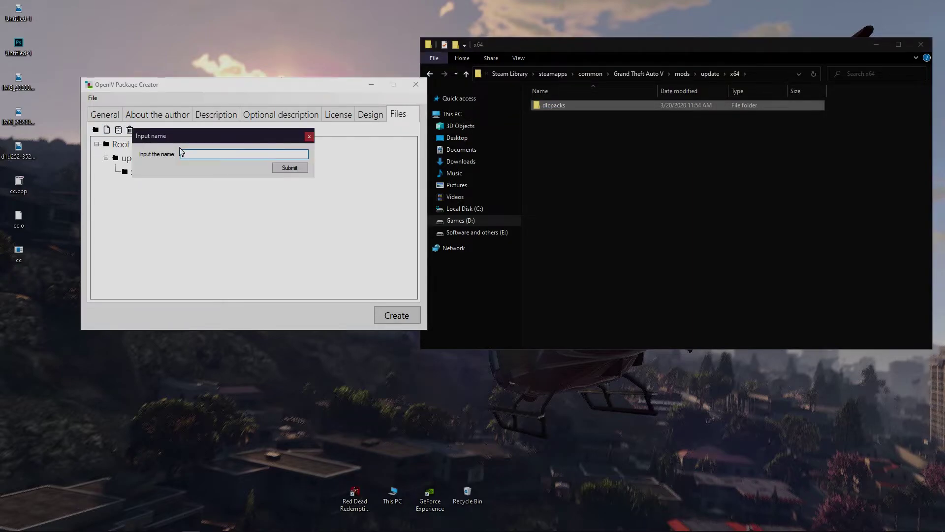
key("ctrl+v")
left_click(301, 168)
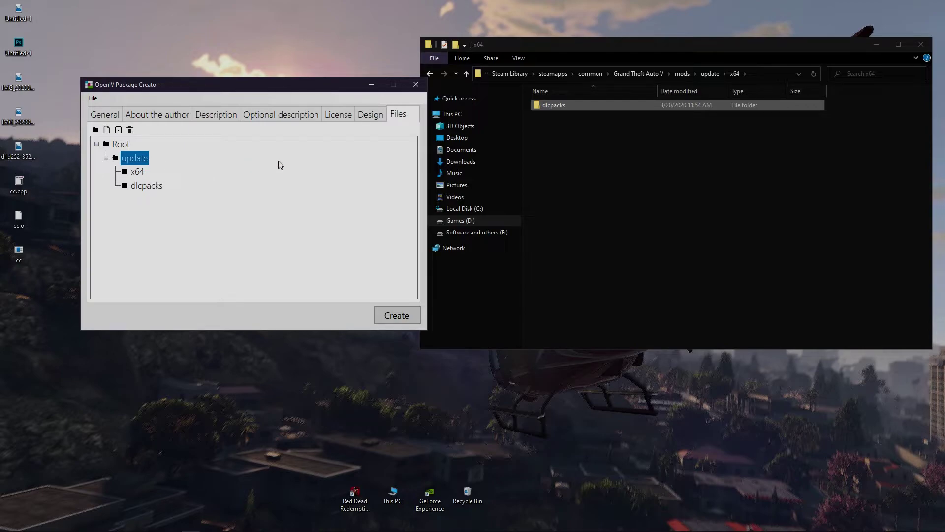
Step: Delete the misplaced dlcpacks folder sitting directly under update and confirm the removal
left_click(606, 170)
key("alt+Left")
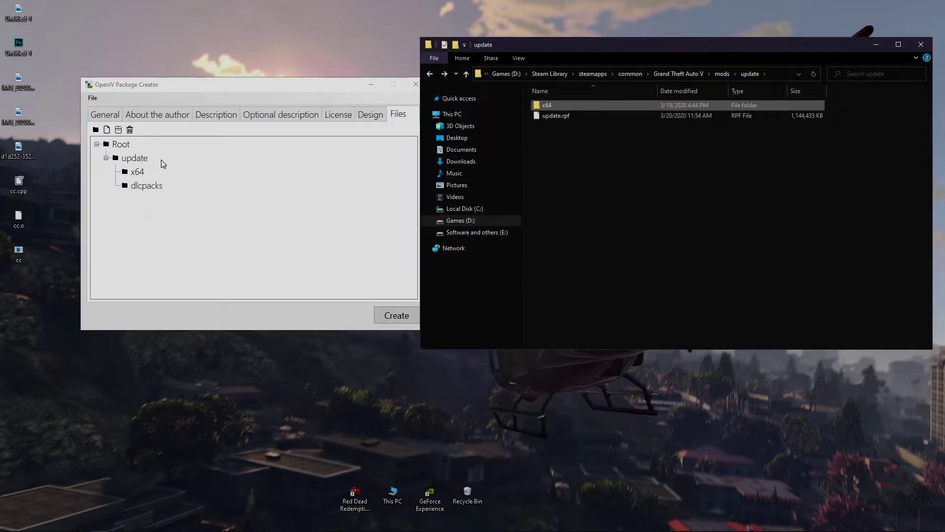
left_click(314, 206)
key("alt+Up")
left_click(136, 160)
left_click(143, 186)
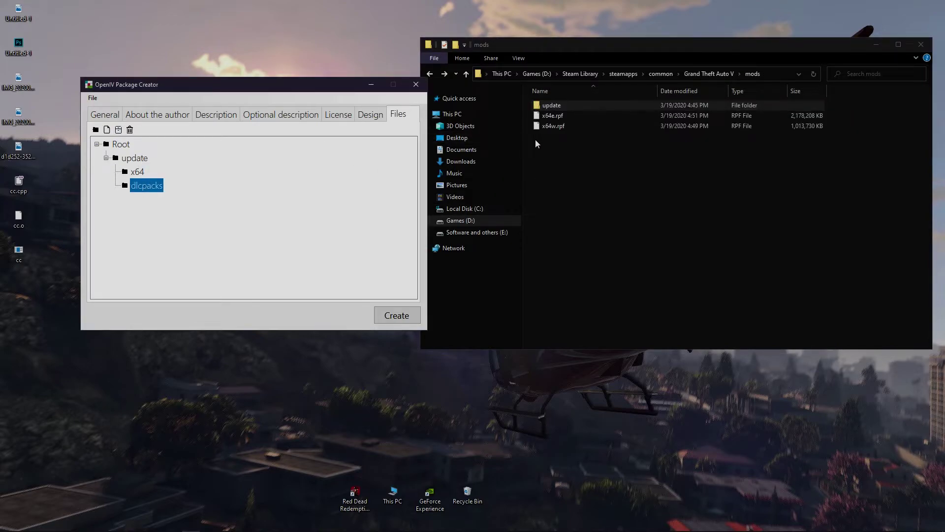
left_click(543, 144)
double_click(552, 105)
key("ctrl+a")
left_click(150, 187)
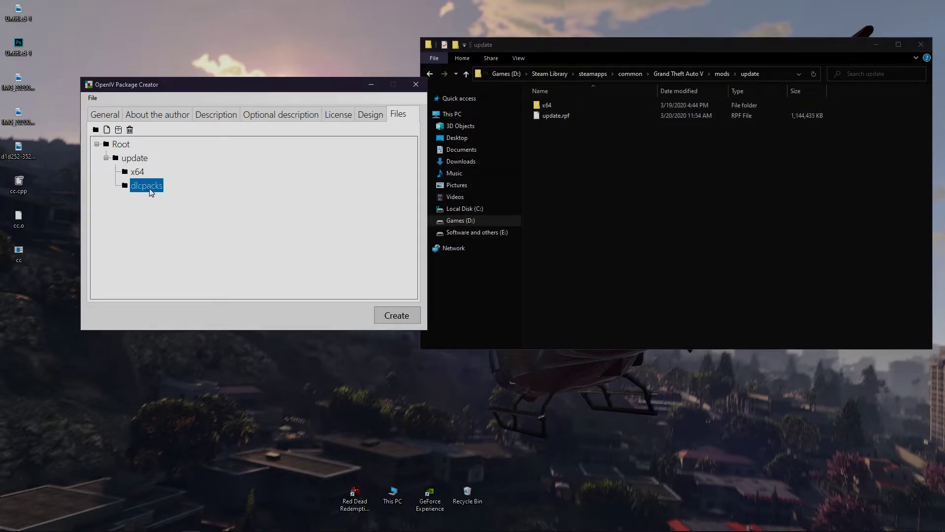
left_click(129, 130)
left_click(508, 305)
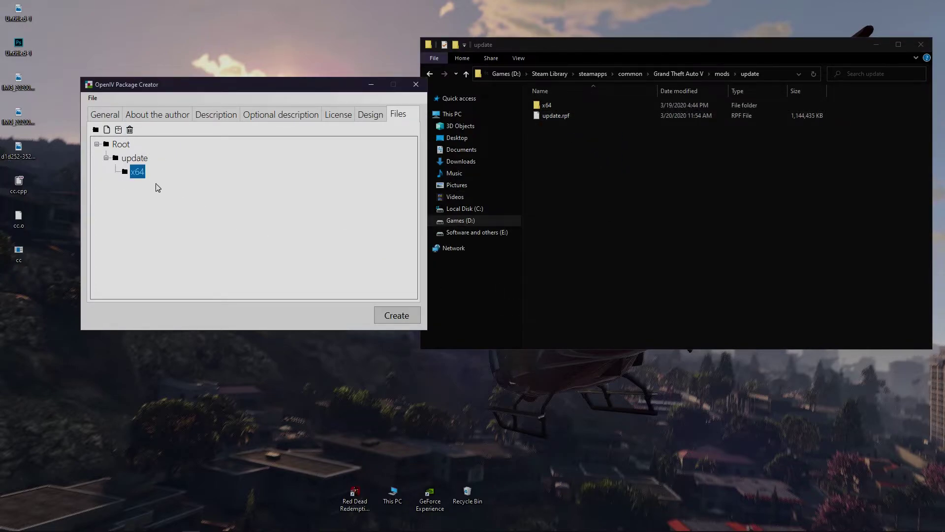
Step: Recreate the 'dlcpacks' folder inside x64
double_click(547, 104)
left_click(117, 170)
left_click(95, 129)
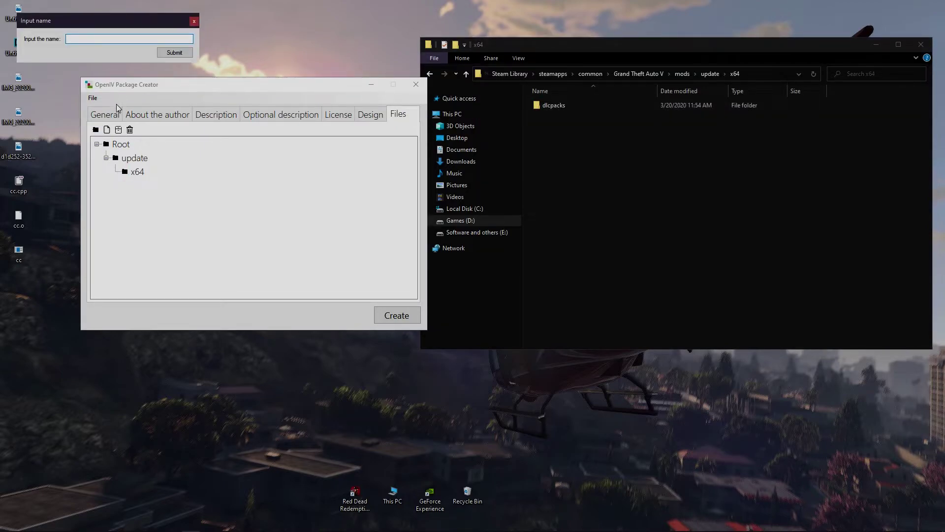
left_click(173, 53)
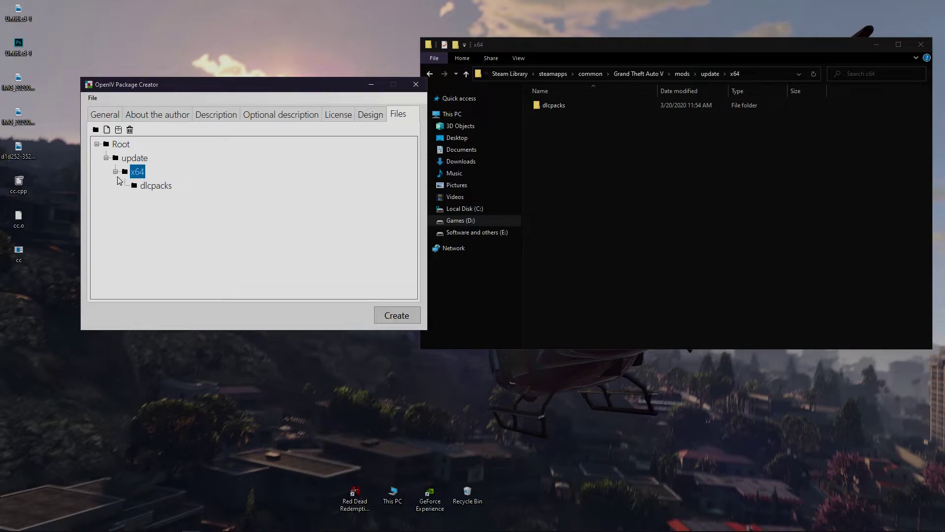
Step: Add an 'EMF' folder under dlcpacks, pasting the name copied from mods\update\x64\dlcpacks
left_click(156, 186)
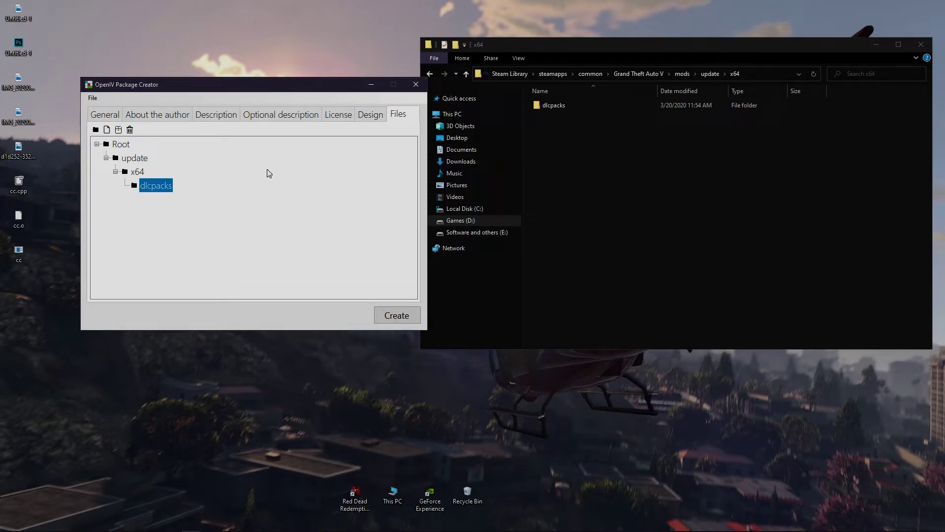
double_click(555, 108)
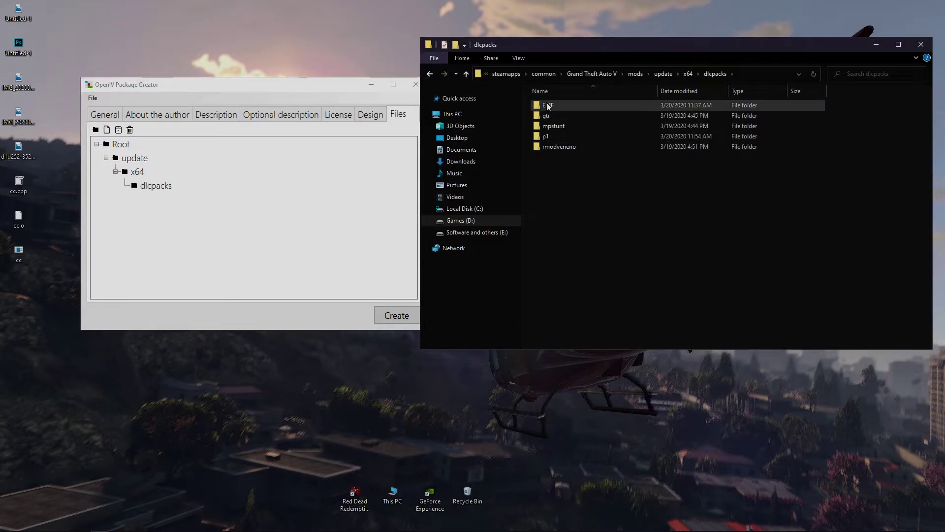
left_click(548, 107)
key("ctrl+c")
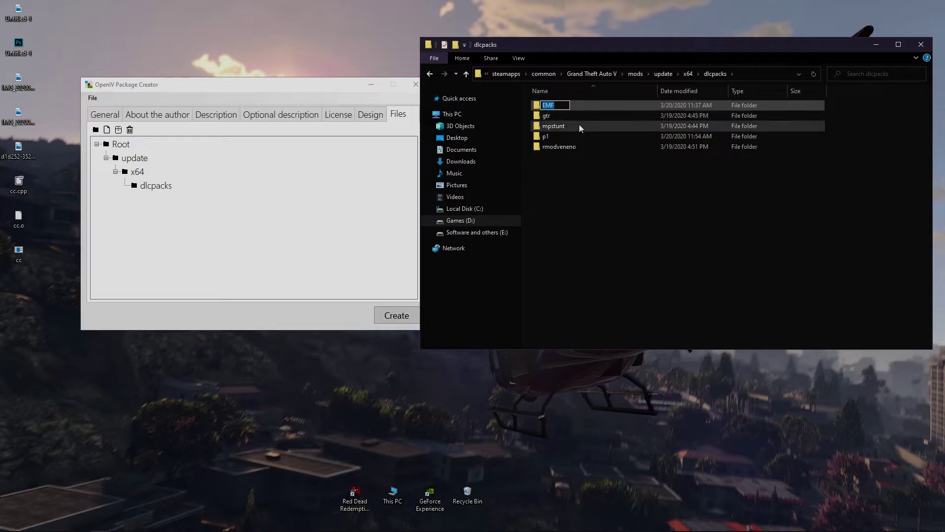
left_click(164, 191)
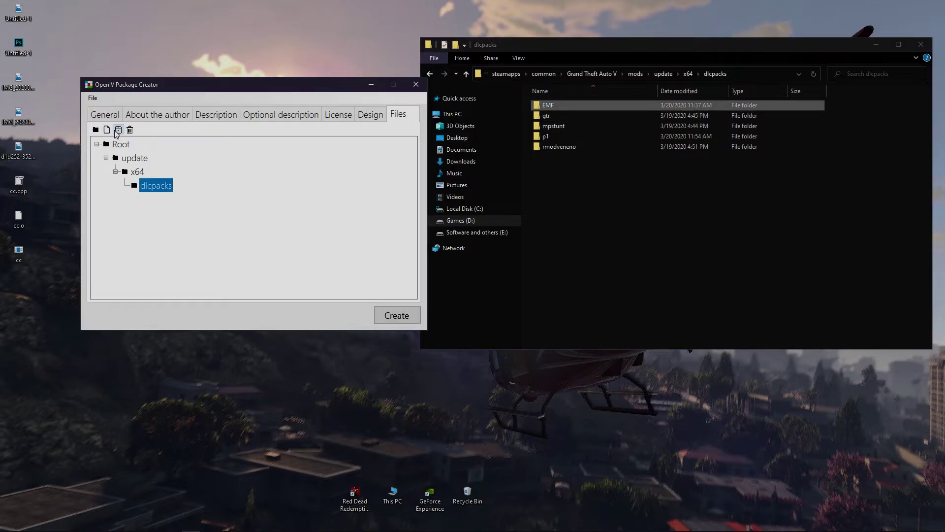
left_click(95, 129)
key("ctrl+v")
left_click(189, 68)
double_click(555, 104)
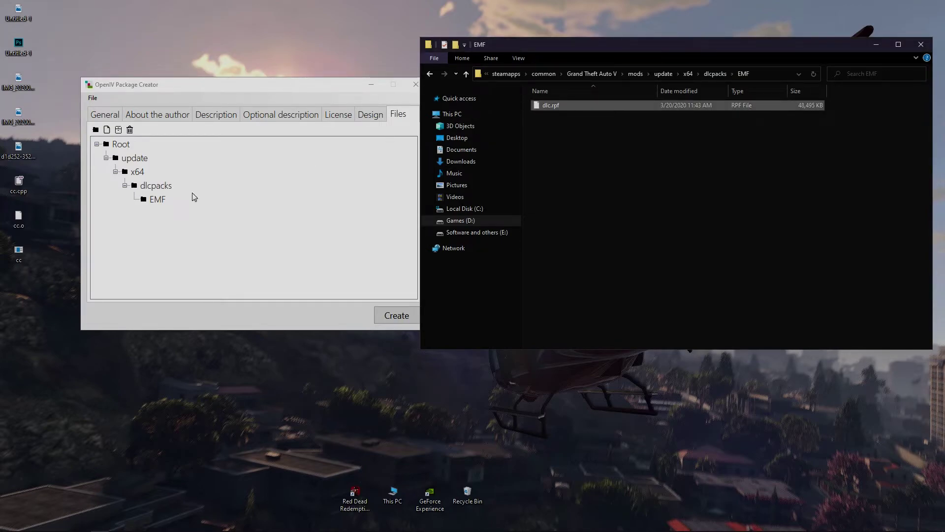
left_click(165, 200)
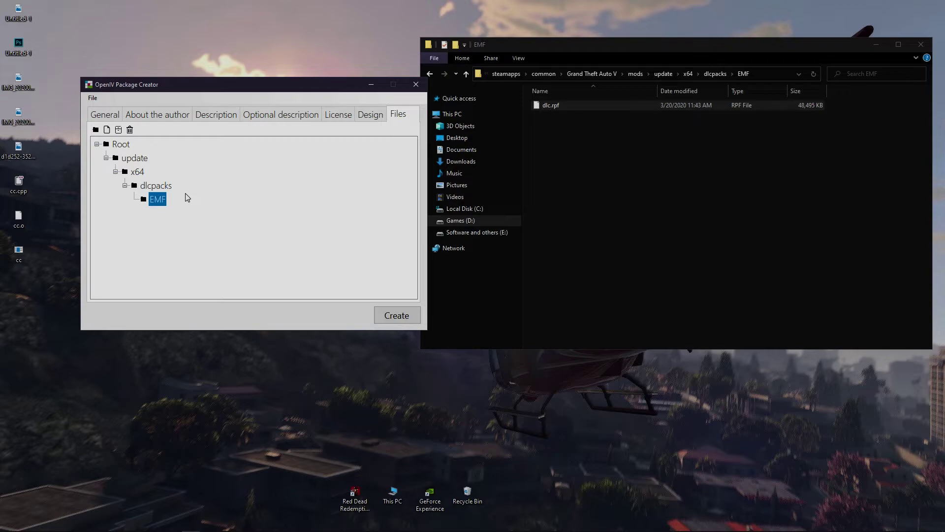
Step: Add a 'dlc.rpf' archive inside EMF, replacing the mistyped 'EMF' name with the copied archive name
left_click(118, 130)
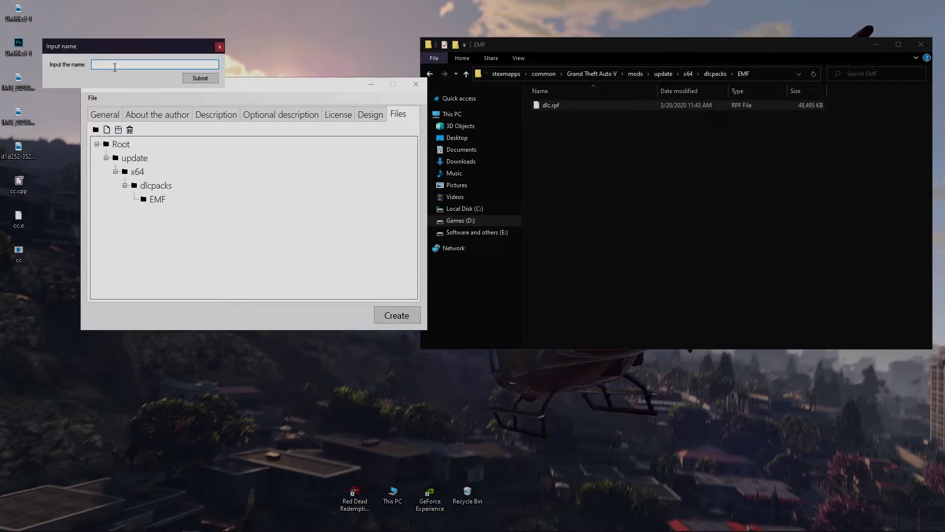
type("EMF")
key("ctrl+x")
left_click(549, 105)
left_click(546, 105)
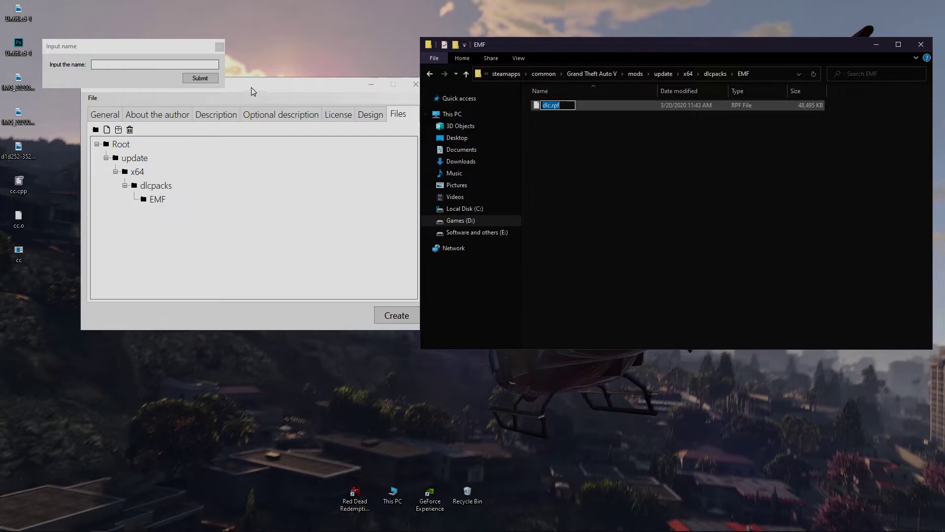
left_click(193, 65)
key("ctrl+v")
left_click(200, 78)
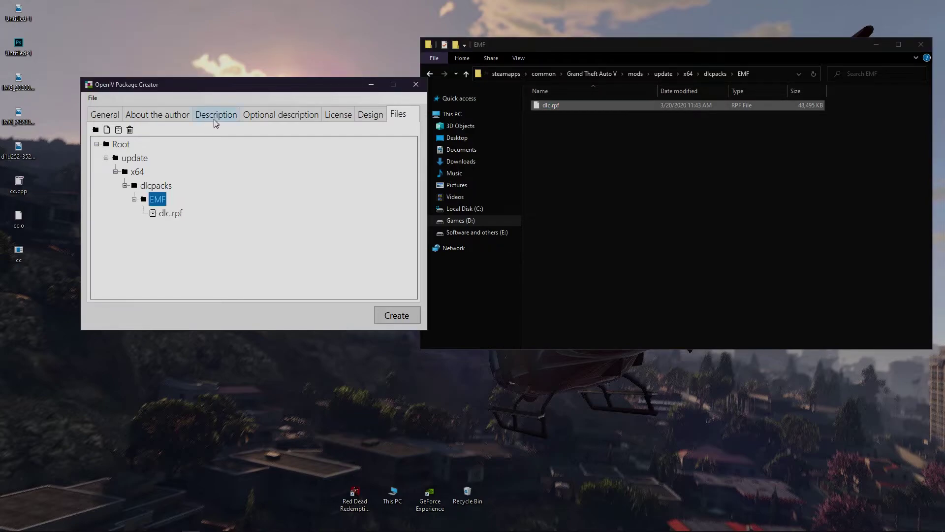
left_click(173, 214)
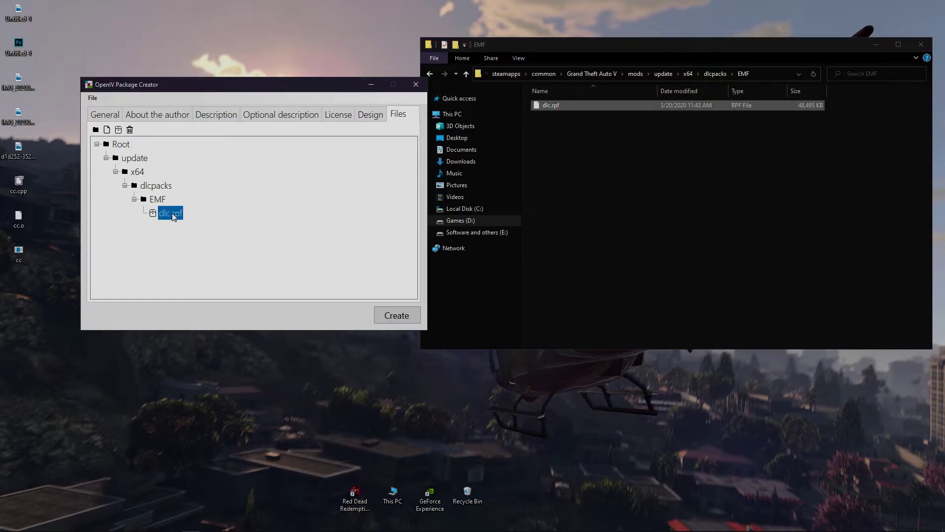
Step: Open dlc.rpf in OpenIV with Edit mode enabled and add a matching 'x64' folder under dlc.rpf
double_click(571, 106)
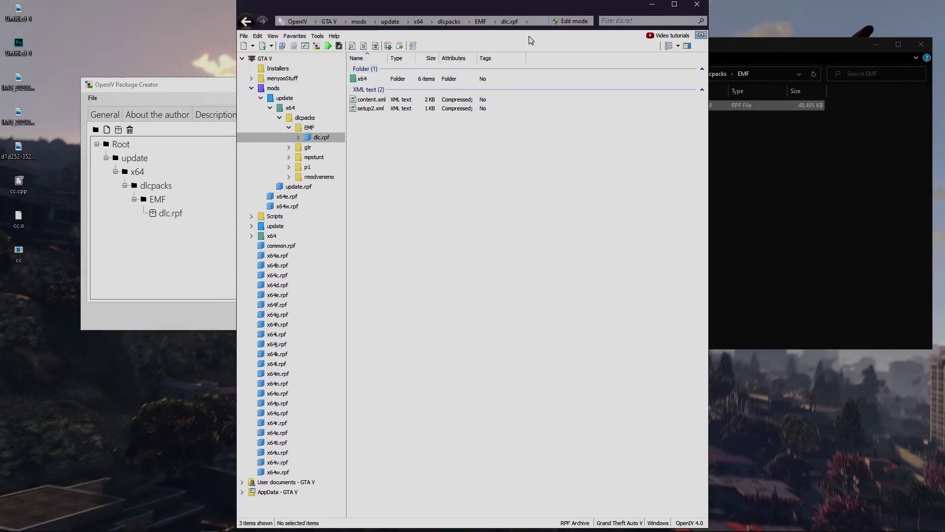
left_click(571, 22)
left_click(506, 303)
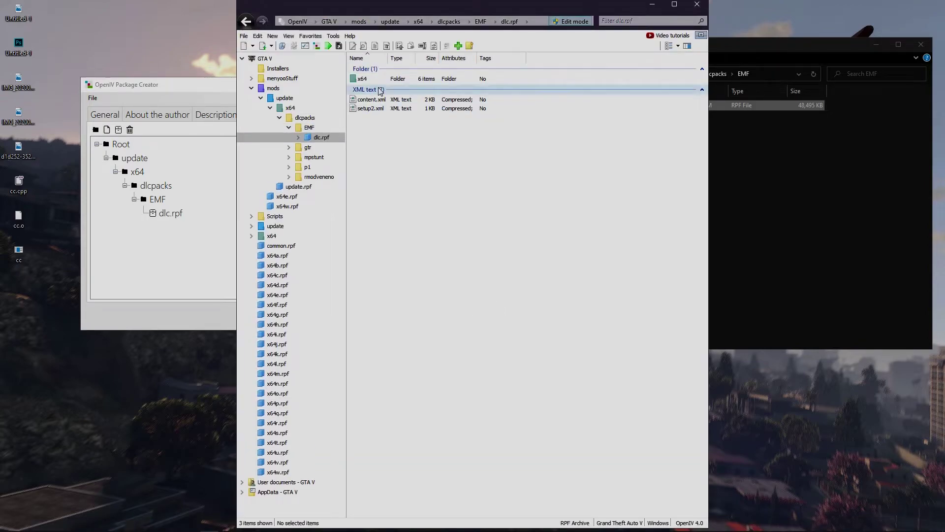
left_click(398, 83)
key("F2")
left_click(178, 216)
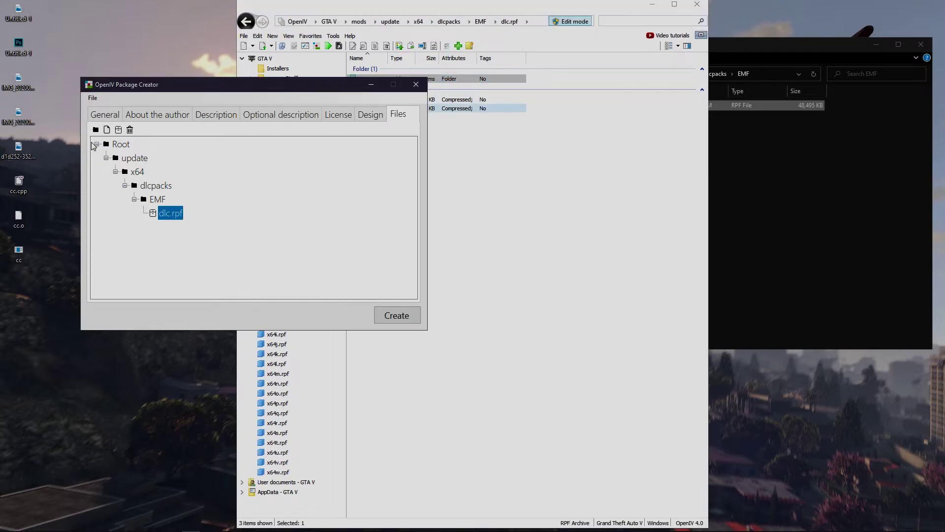
left_click(96, 130)
left_click(238, 116)
Step: Add a 'vehicles.rpf' archive inside the new x64 folder, matching dlc.rpf\x64 in OpenIV
left_click(426, 121)
double_click(380, 81)
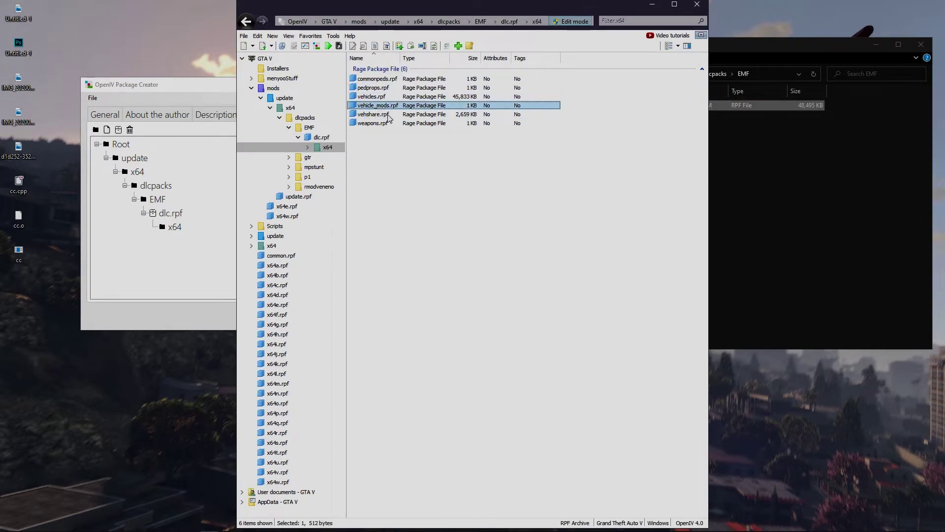
left_click(386, 97)
left_click(389, 97)
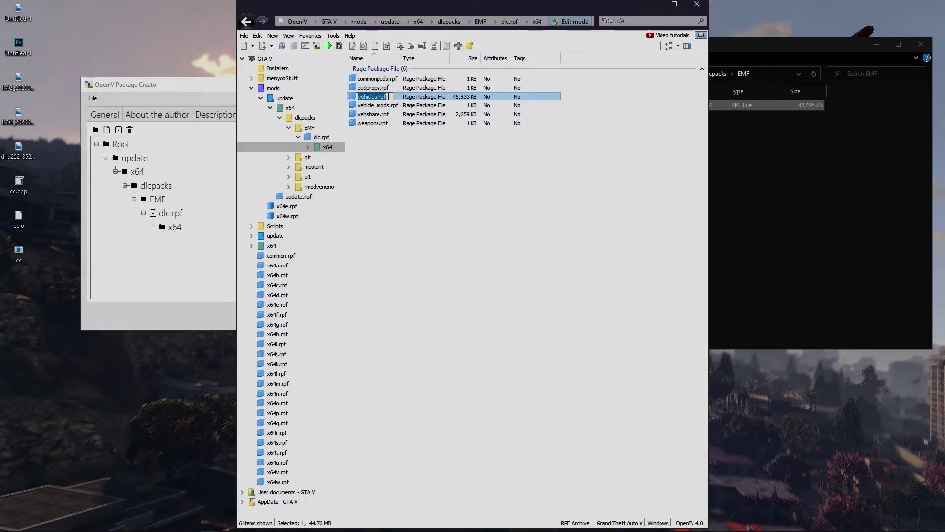
left_click(177, 228)
left_click(118, 130)
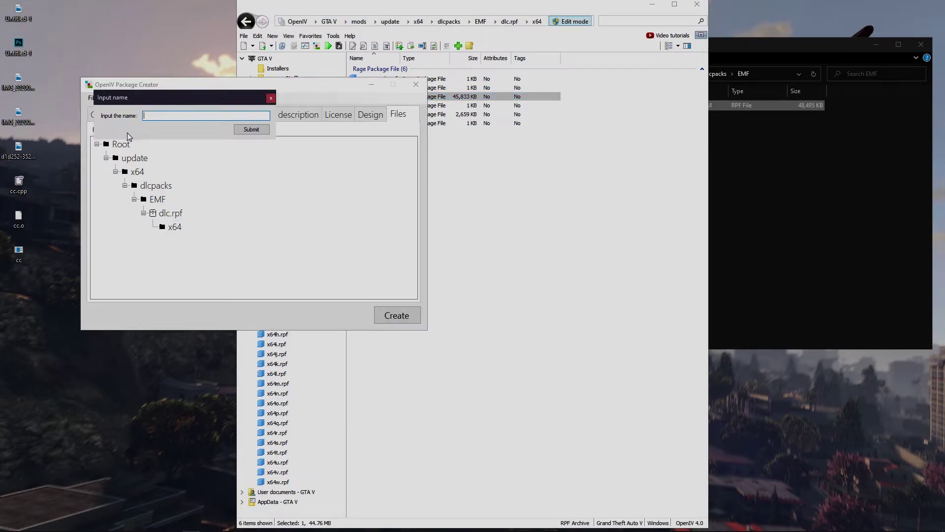
left_click(267, 129)
left_click(193, 242)
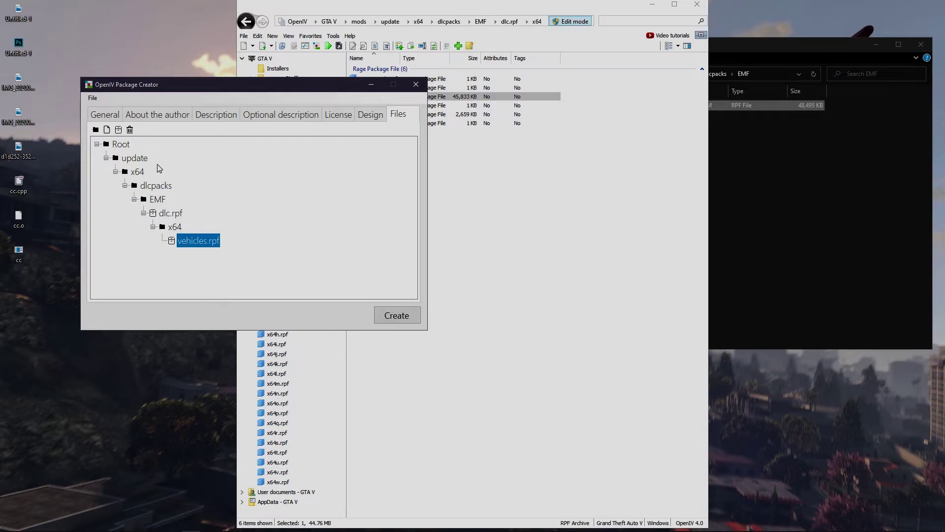
Step: Add feltzer2.yft from Mercedes_SLS_AMG_by_SCRAT\REPLACE\Files to vehicles.rpf
left_click(107, 130)
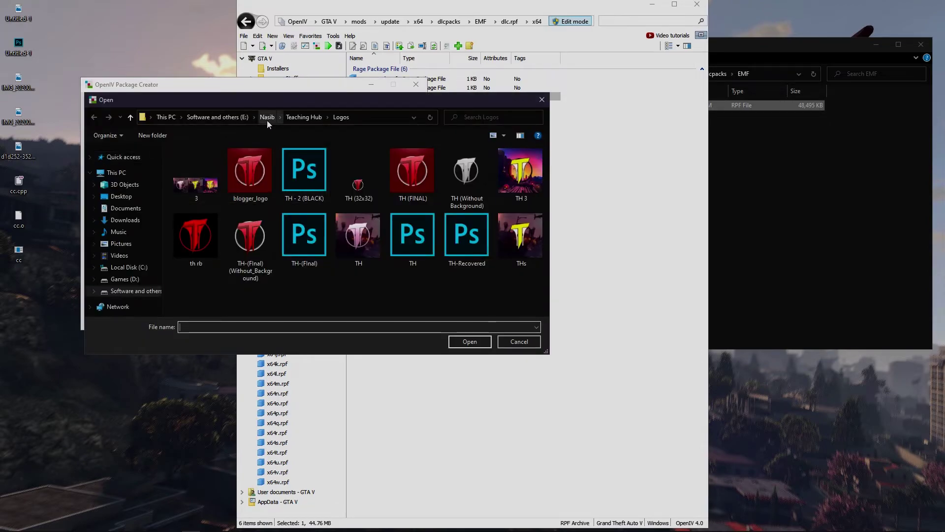
left_click(293, 116)
double_click(204, 246)
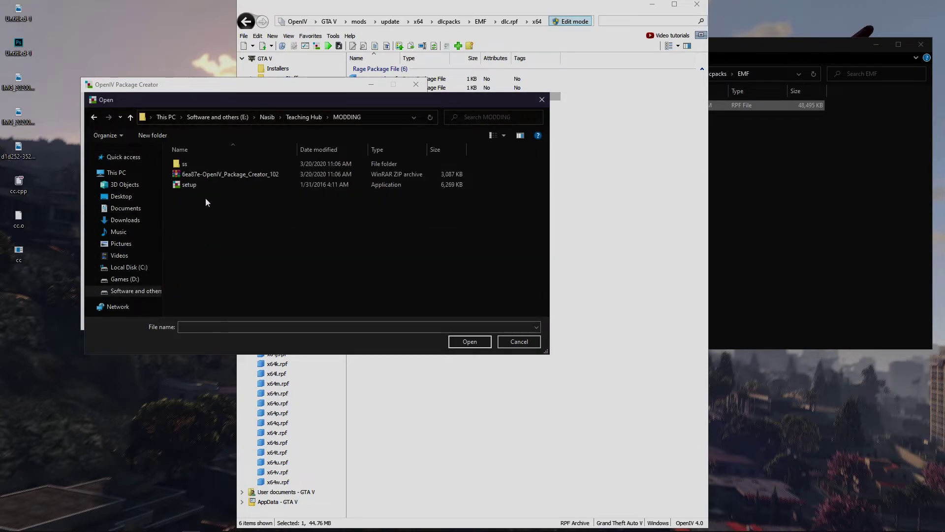
double_click(204, 166)
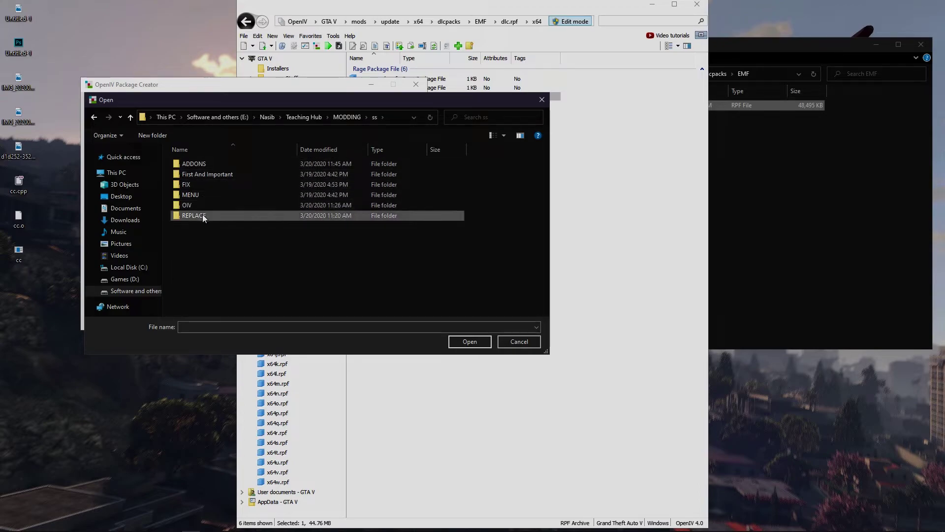
double_click(204, 215)
double_click(203, 165)
double_click(203, 165)
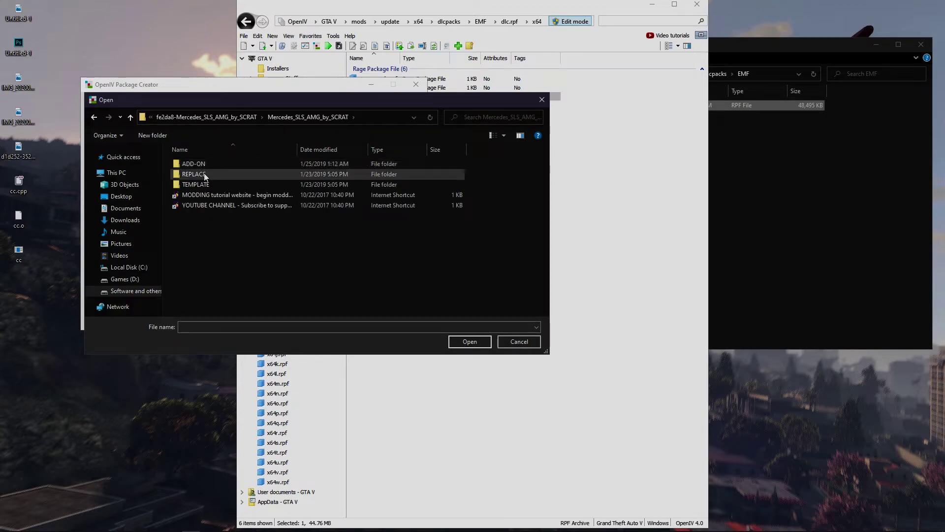
left_click(204, 175)
double_click(203, 175)
double_click(203, 164)
double_click(238, 163)
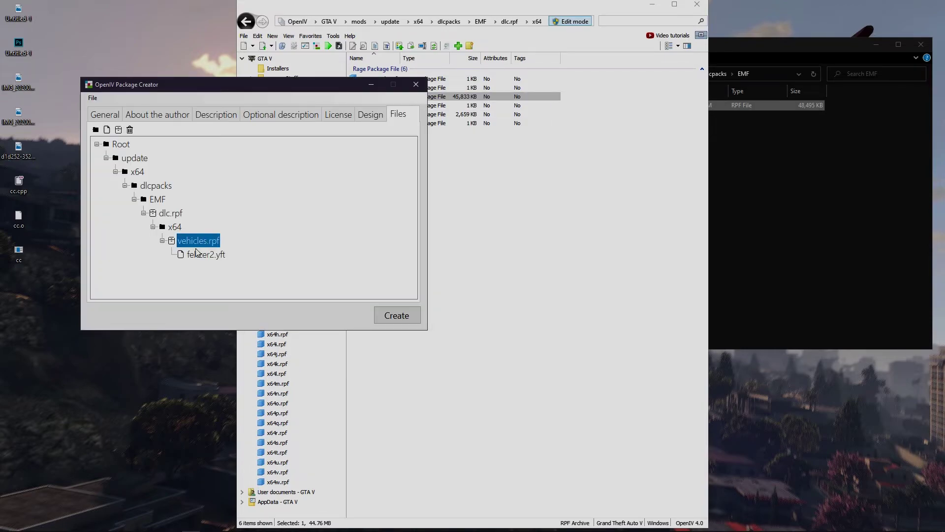
Step: Add feltzer2.ytd and feltzer2_hi.yft to vehicles.rpf as well
left_click(107, 130)
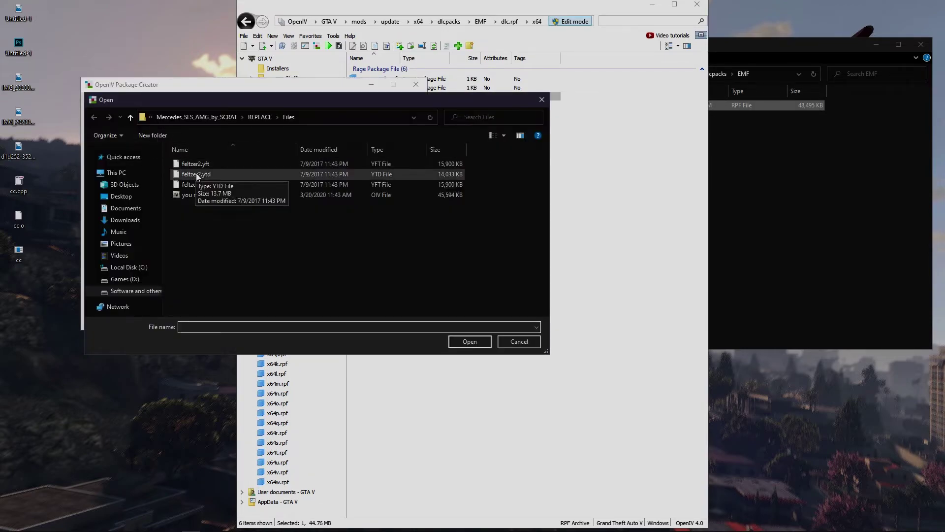
double_click(196, 174)
left_click(107, 130)
double_click(190, 185)
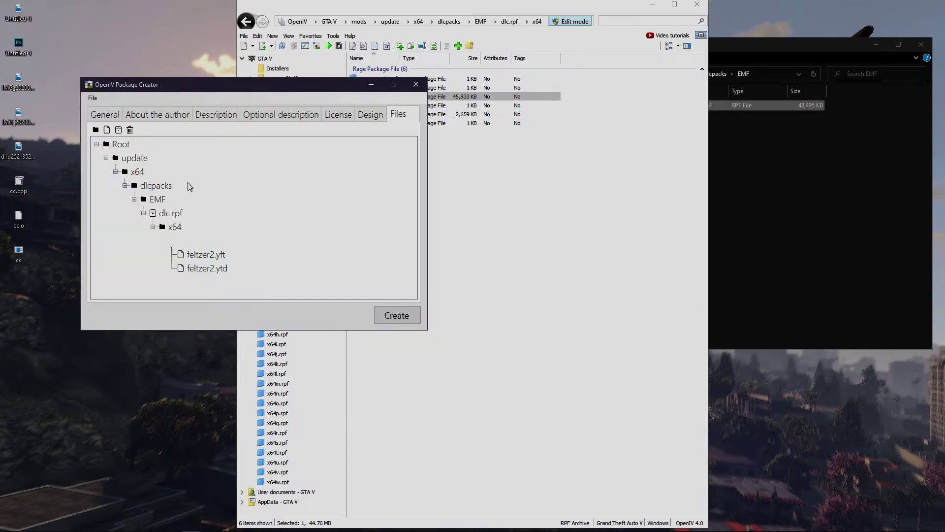
left_click(207, 269)
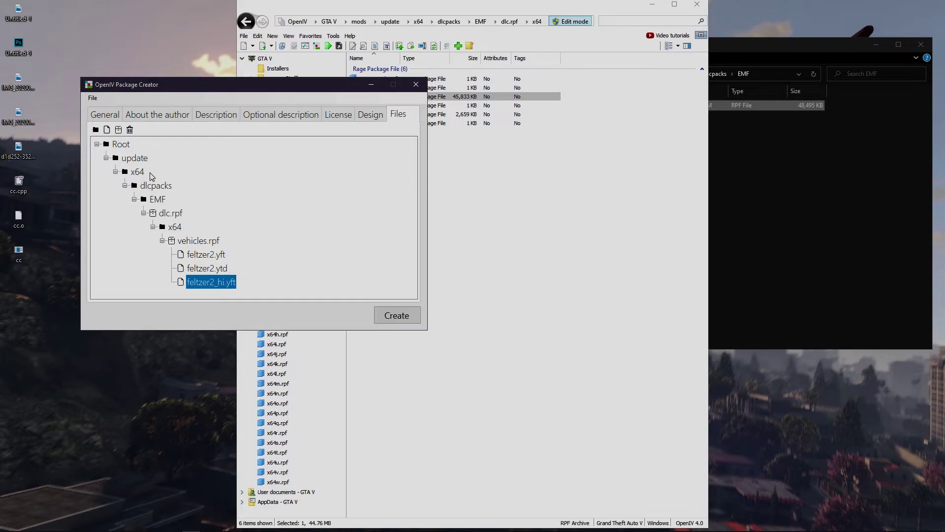
Step: Collapse the tree nodes from vehicles.rpf up through the x64 folder under update
left_click(162, 240)
left_click(153, 226)
left_click(143, 213)
left_click(134, 199)
left_click(126, 185)
left_click(115, 171)
Step: Collapse update and pick out x64n.rpf among the archives in the GTA V game folder
left_click(106, 157)
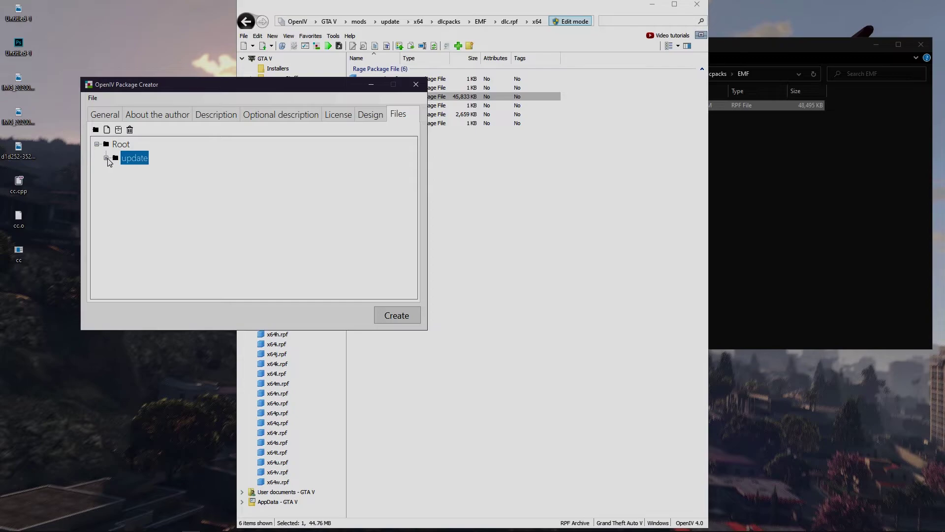
left_click(434, 214)
left_click(329, 21)
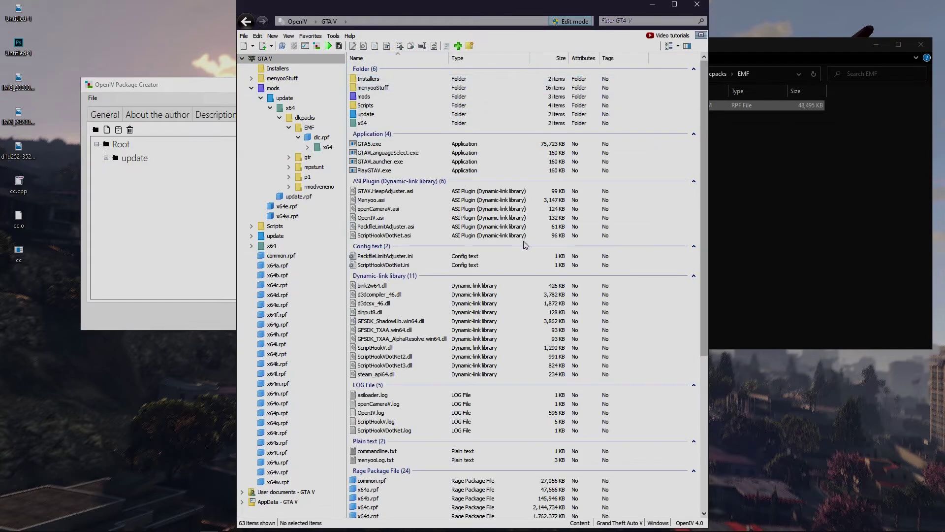
scroll(502, 308, "down", 9)
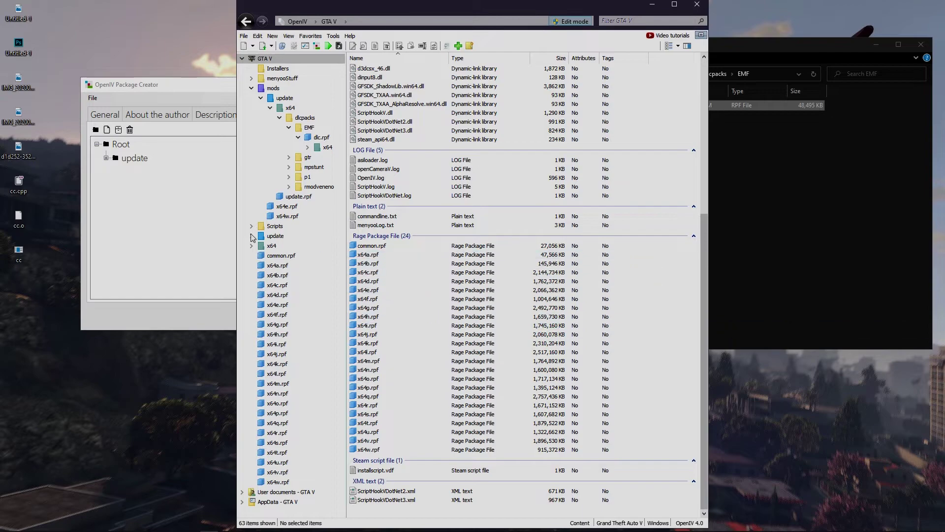
left_click(379, 255)
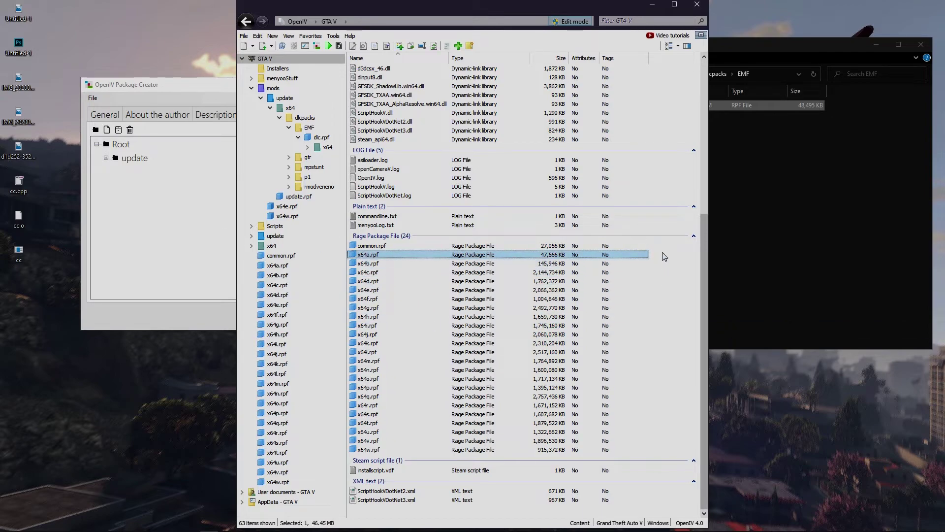
left_click_drag(664, 257, 650, 452)
left_click(411, 369)
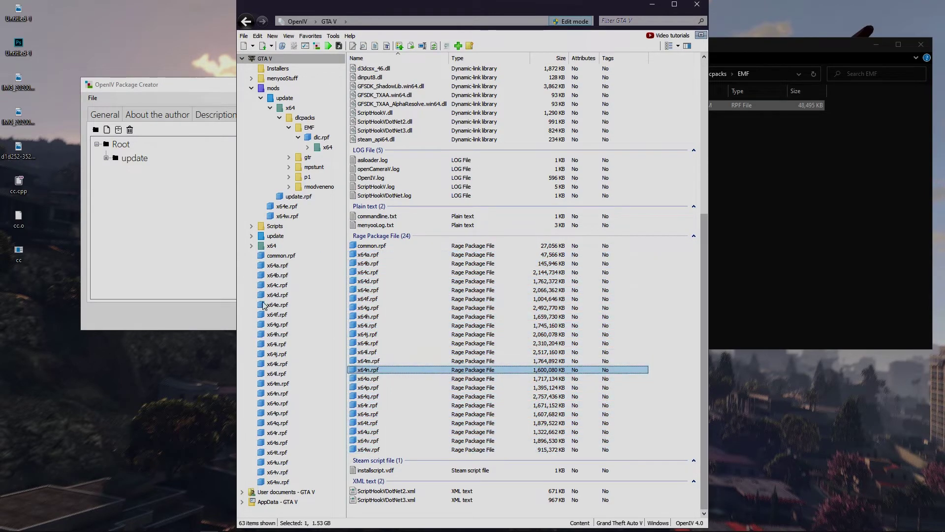
Step: Add an 'x64n.rpf' archive directly under Root and select it
left_click(167, 240)
left_click(123, 148)
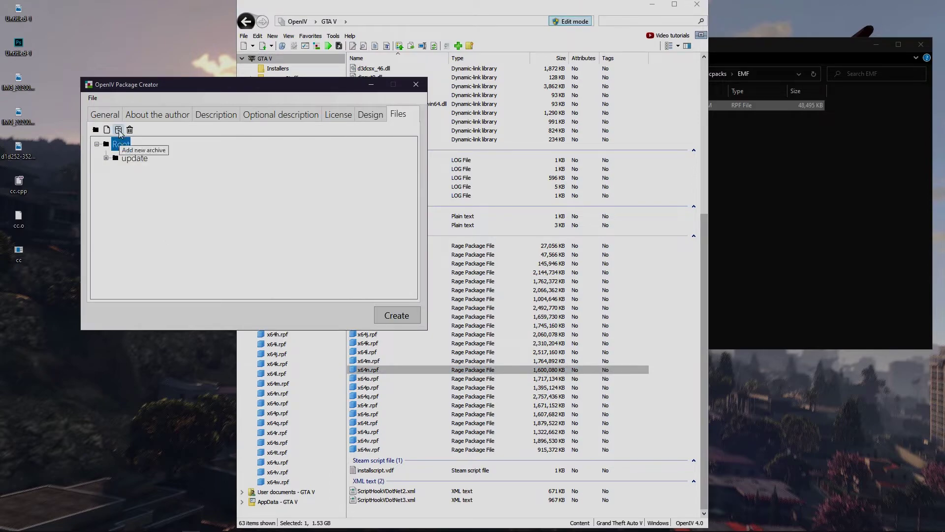
left_click(118, 130)
left_click(370, 370)
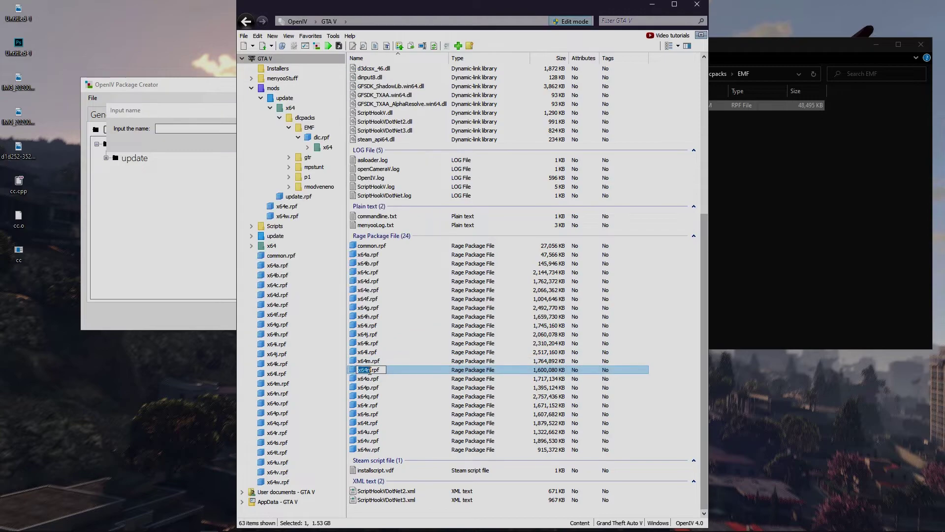
left_click(194, 134)
type("x64n.rpf")
left_click(264, 142)
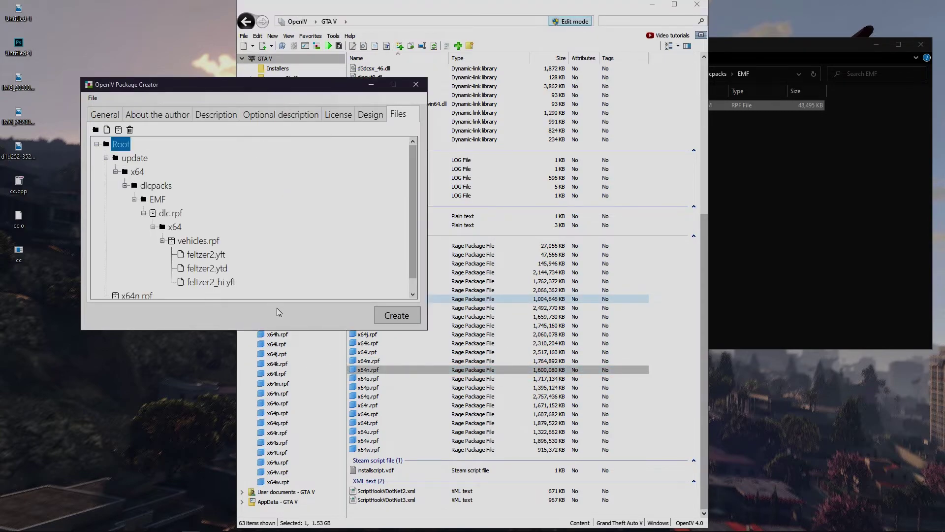
left_click(153, 283)
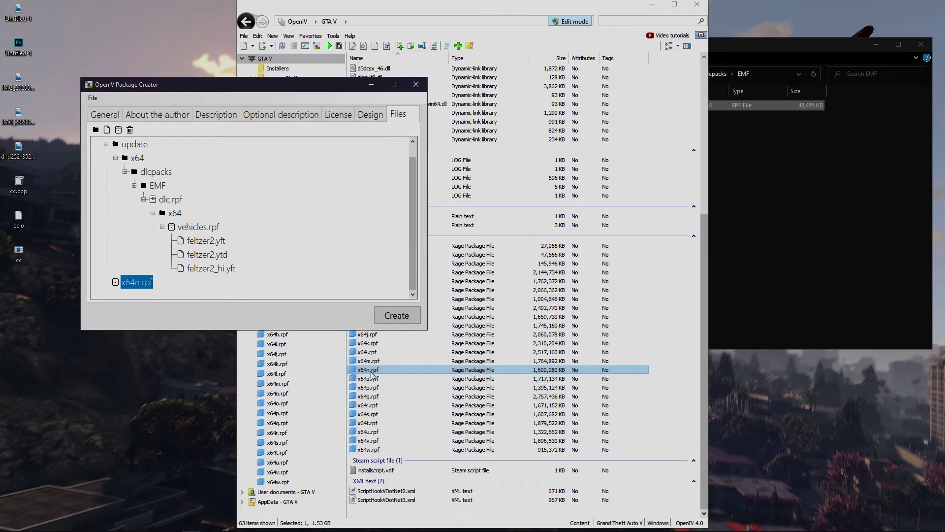
Step: Open x64n.rpf > levels in OpenIV and add a matching levels folder under x64n.rpf
left_click(371, 370)
double_click(371, 370)
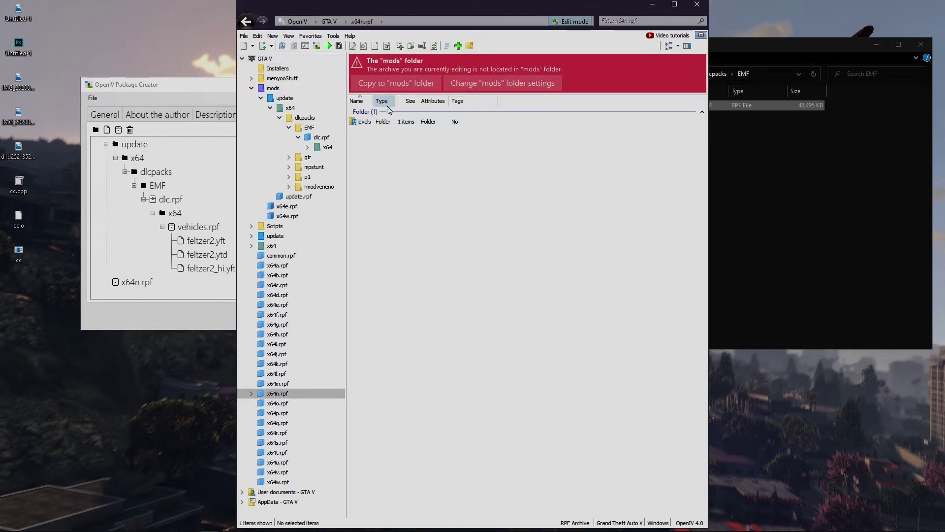
double_click(373, 121)
left_click(372, 121)
left_click(139, 281)
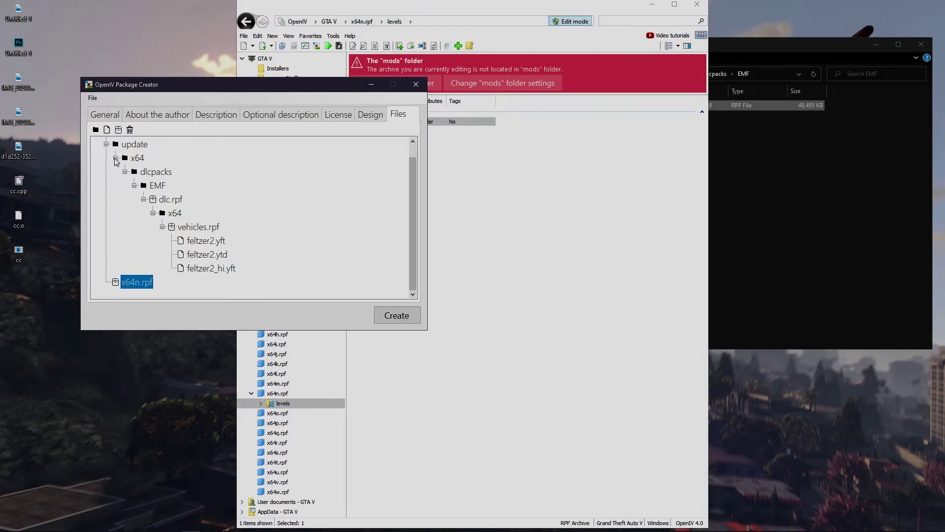
left_click(96, 131)
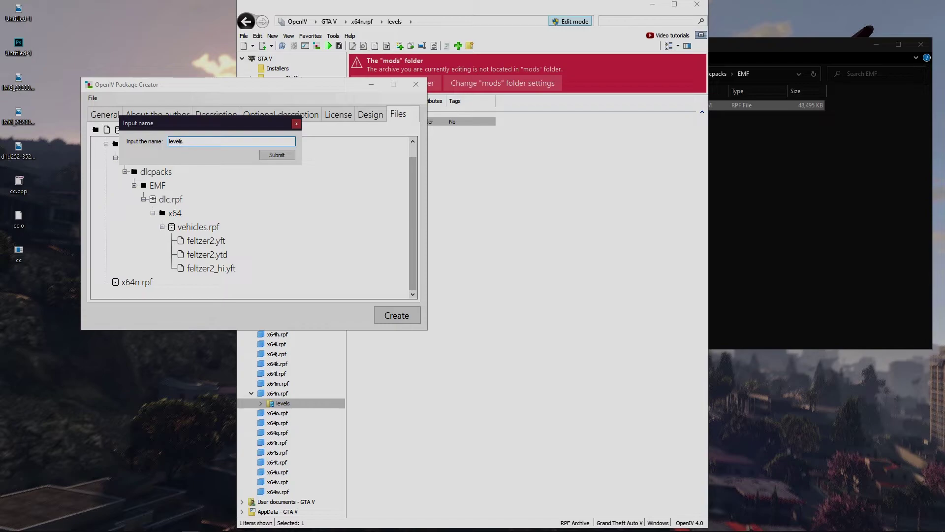
left_click(275, 155)
left_click(141, 282)
Step: Add a gta5 folder inside levels and open gta5 in the game archive
left_click(96, 130)
type("gta5")
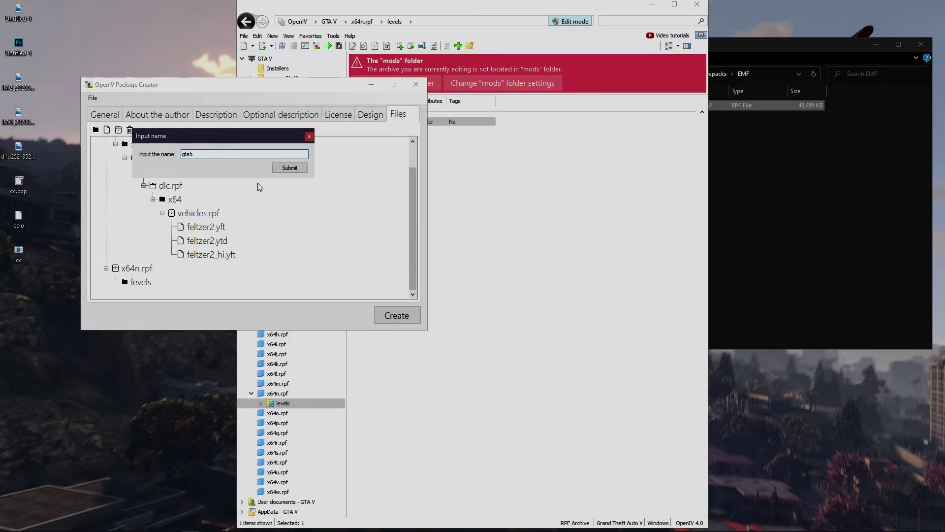
left_click(294, 169)
left_click(470, 219)
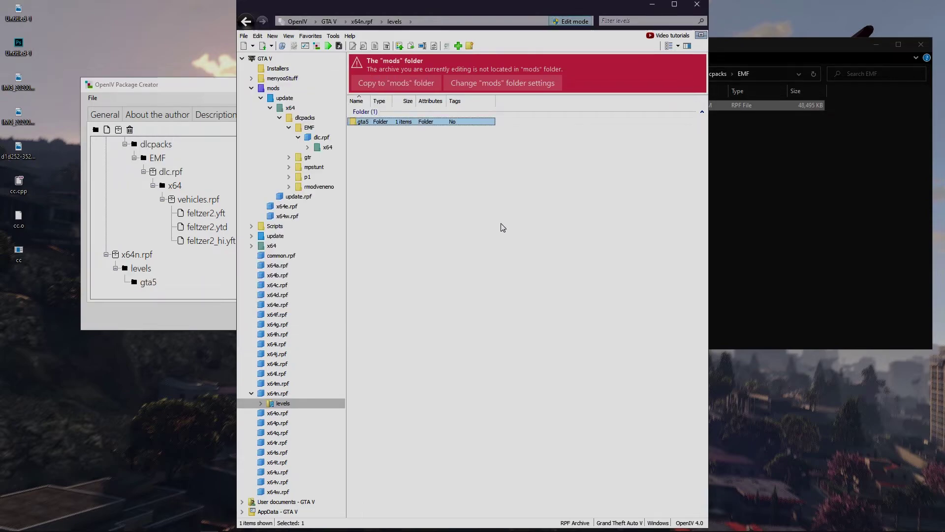
double_click(365, 122)
left_click(146, 284)
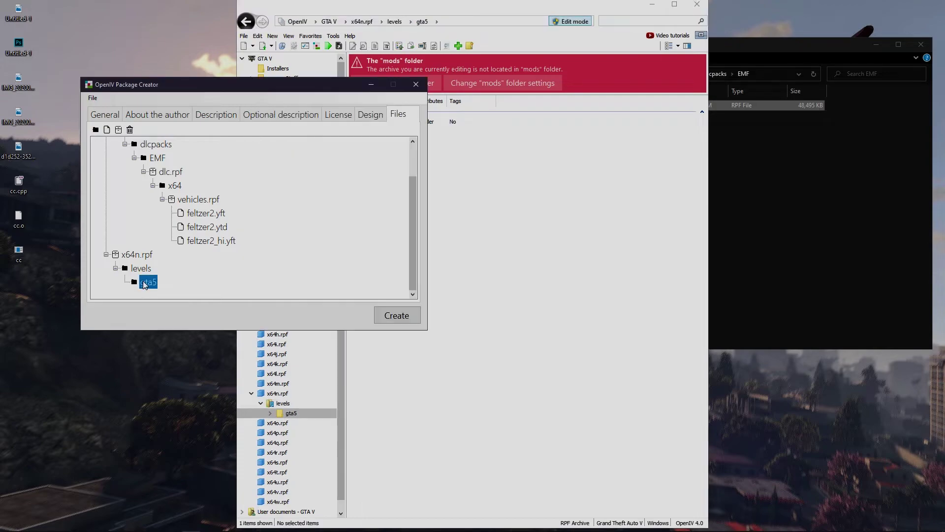
Step: Copy the _hills folder name and add a _hills folder inside gta5
left_click(450, 213)
left_click(412, 120)
key("F2")
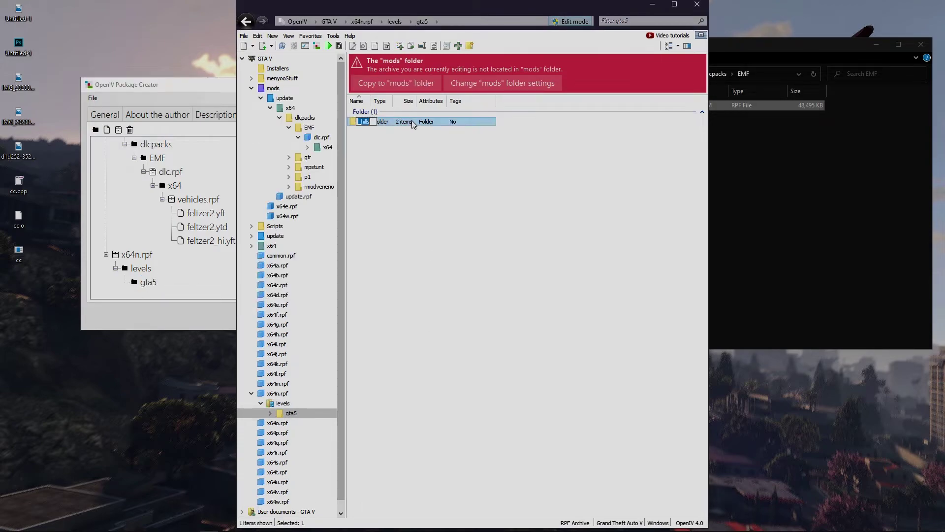
left_click(146, 282)
left_click(95, 130)
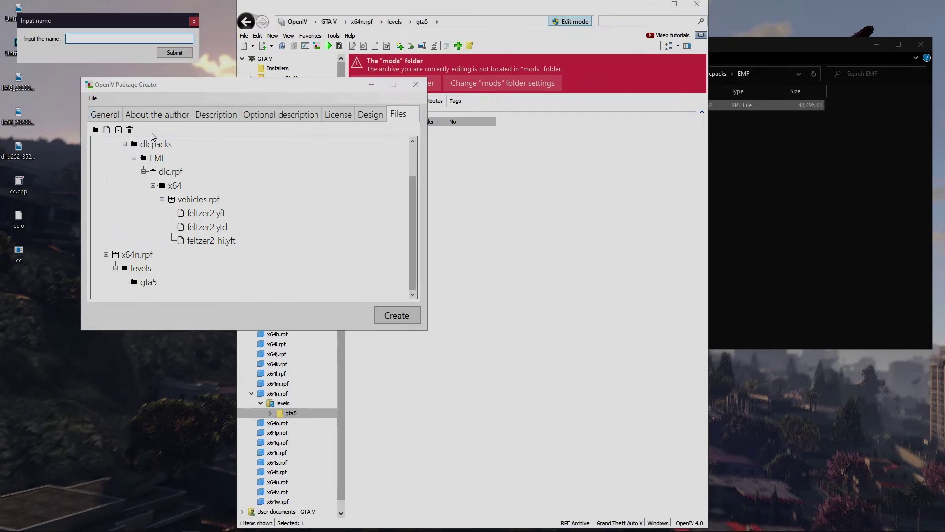
left_click(174, 52)
Step: Open _hills in the game archive and copy the cityhills_01 folder name
left_click(443, 122)
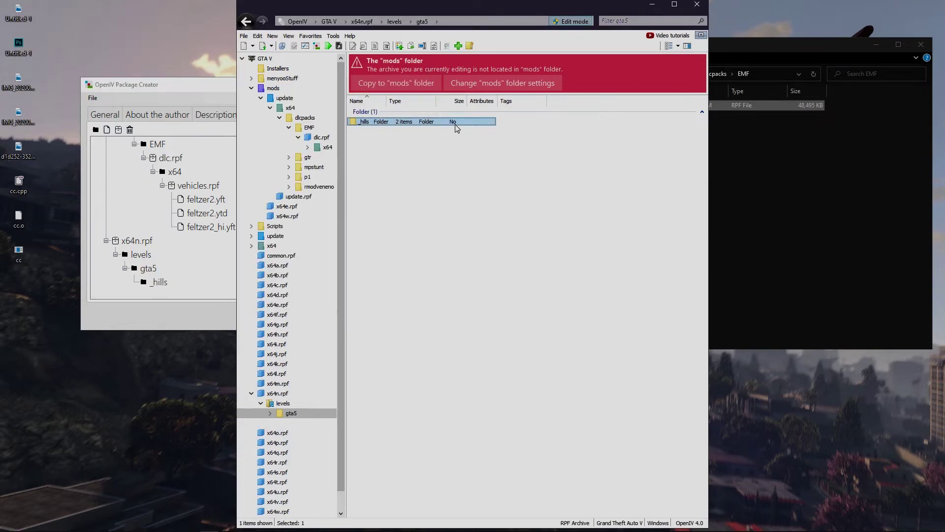
double_click(426, 122)
left_click(413, 122)
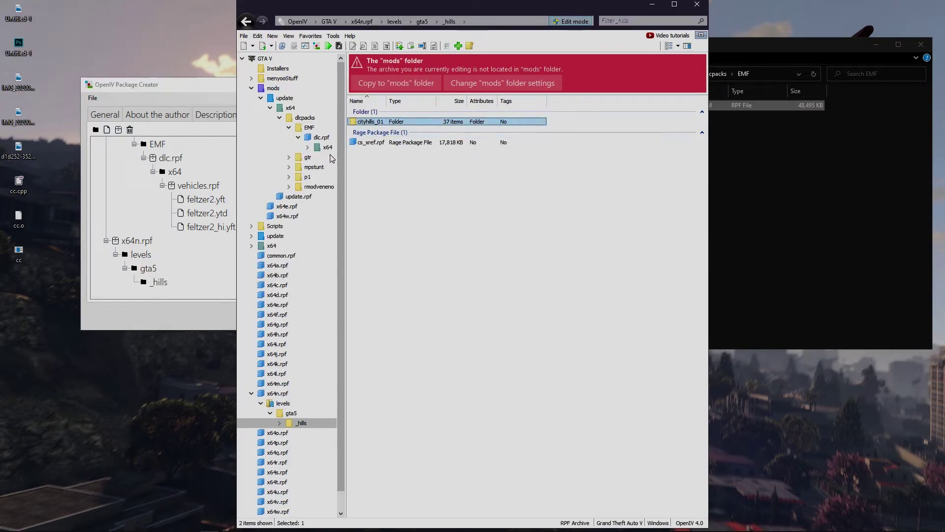
key("F2")
key("ctrl+c")
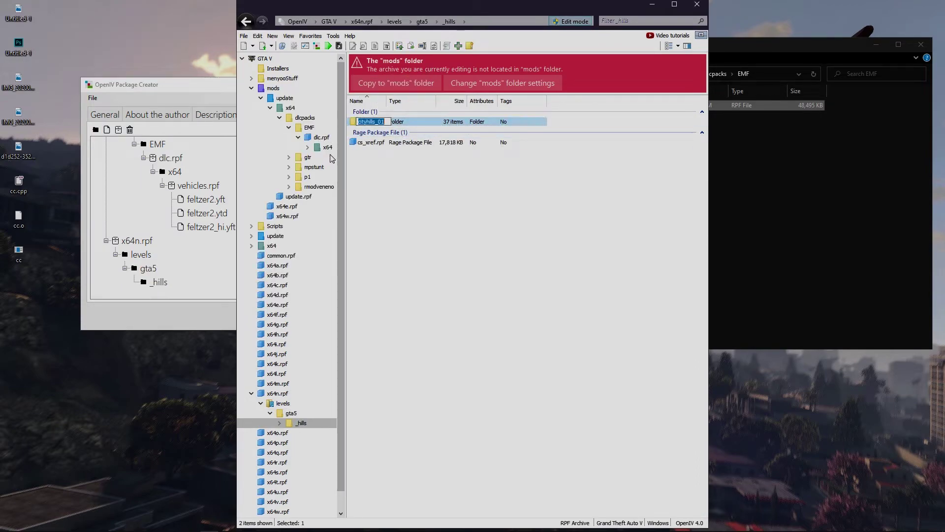
left_click(104, 130)
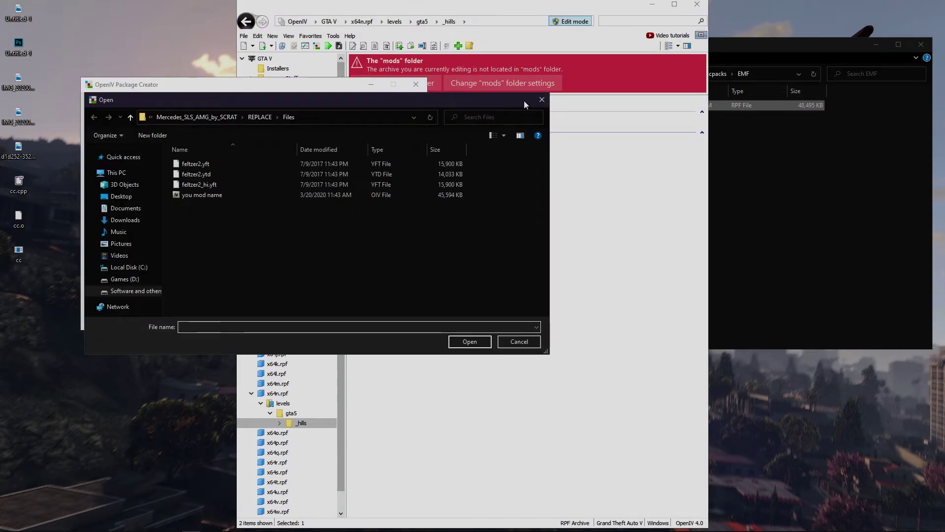
key("Escape")
Step: Add a cityhills_01 folder inside _hills, deleting the first misplaced copy
left_click(95, 129)
key("ctrl+v")
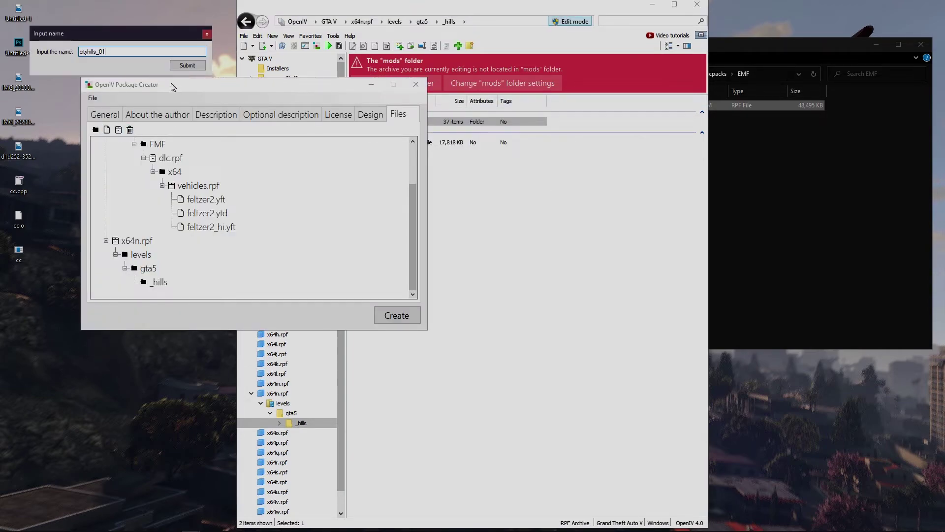
left_click(189, 68)
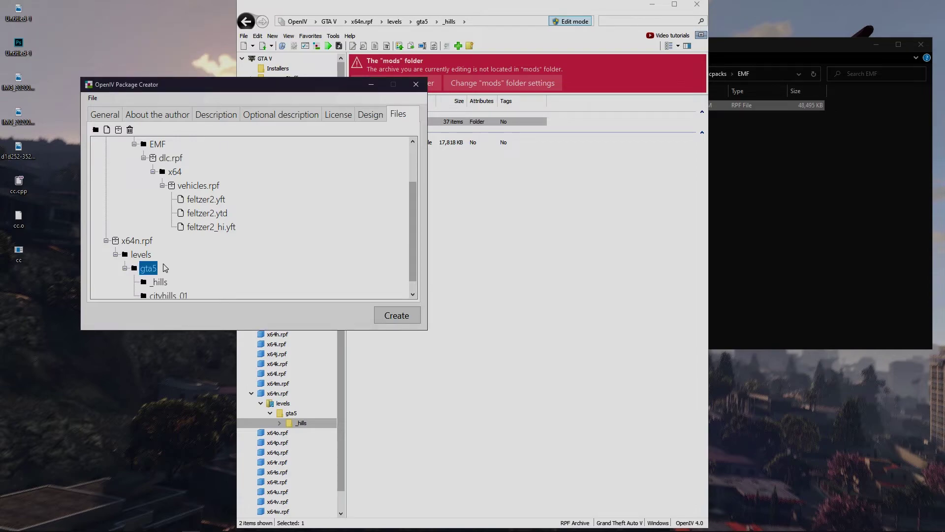
left_click(164, 296)
key("Delete")
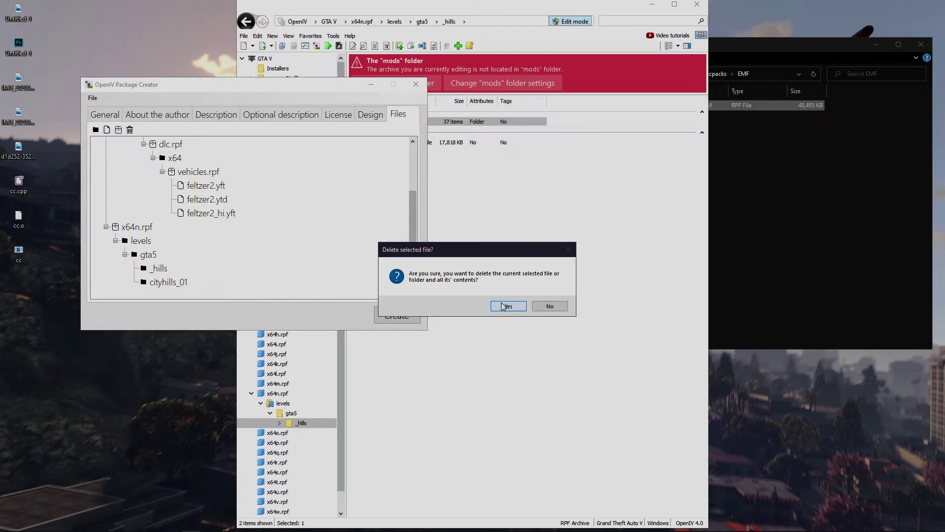
left_click(500, 306)
left_click(97, 130)
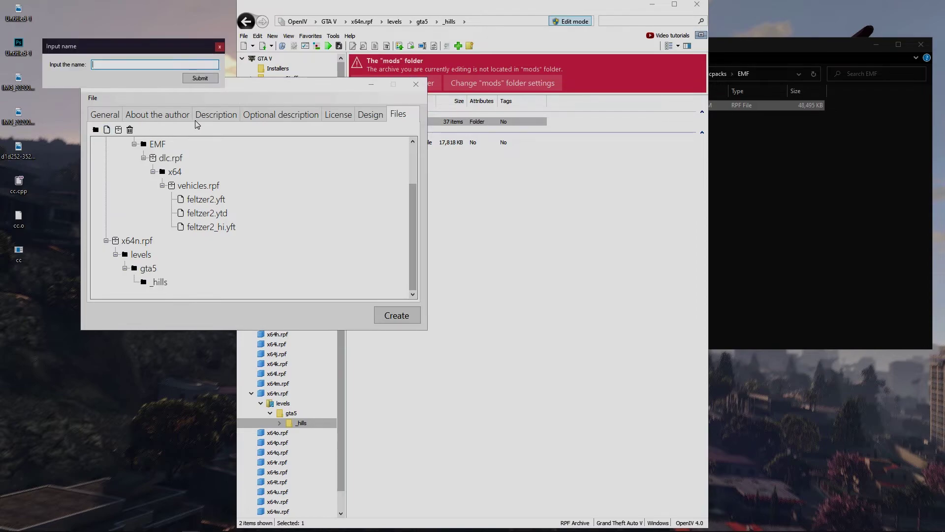
key("ctrl+v")
left_click(192, 75)
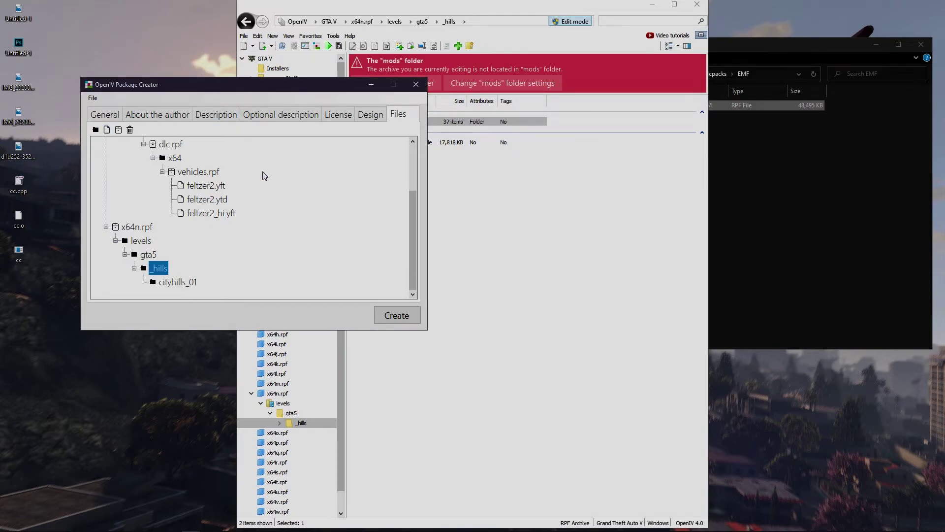
Step: Open cityhills_01 and add a ch1_06f.rpf archive inside the package's cityhills_01 folder
left_click(249, 286)
key("alt+Tab")
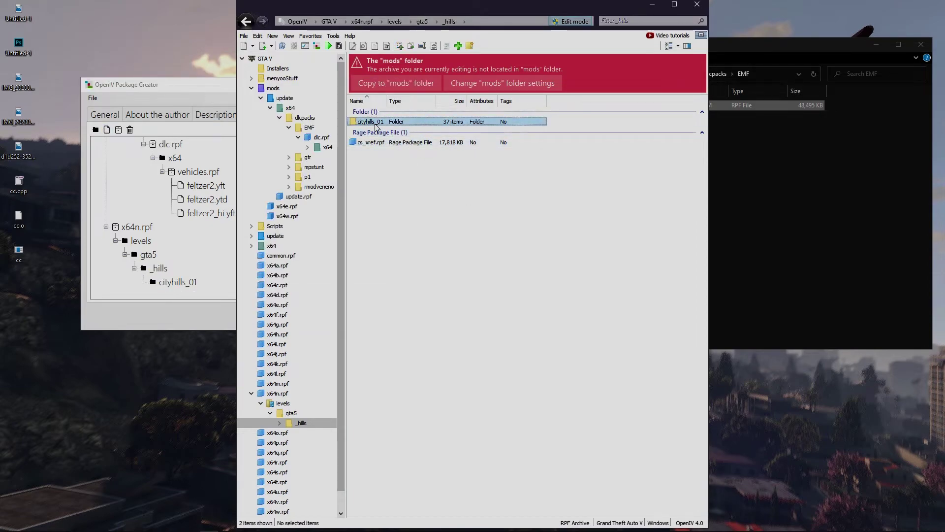
double_click(376, 122)
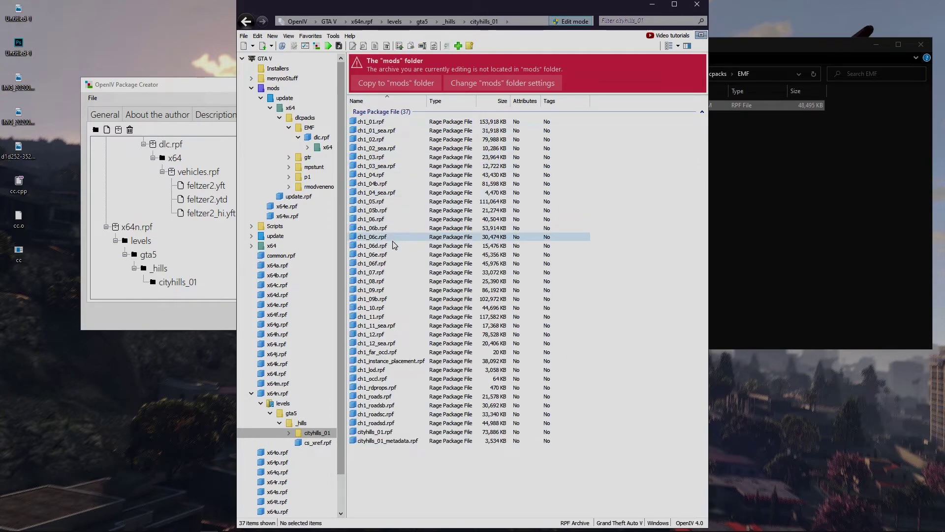
left_click(385, 264)
left_click(385, 264)
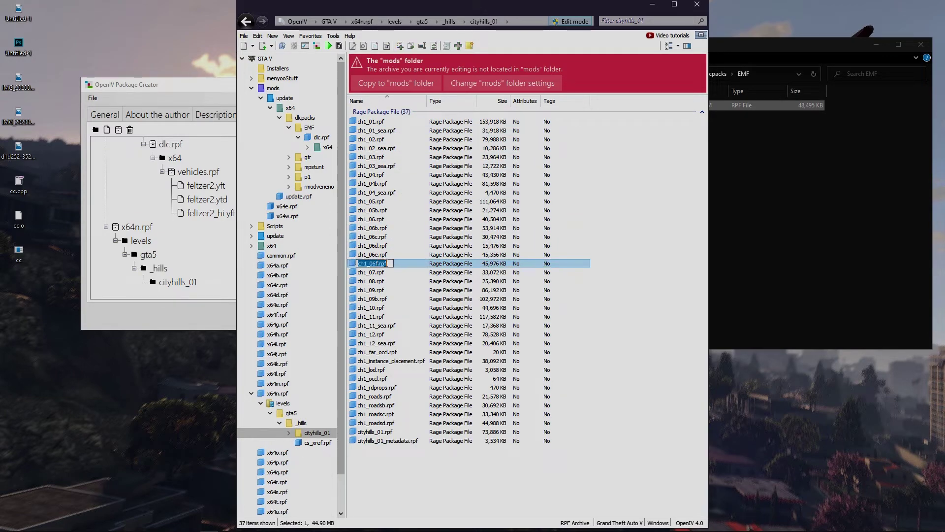
left_click(180, 281)
left_click(118, 130)
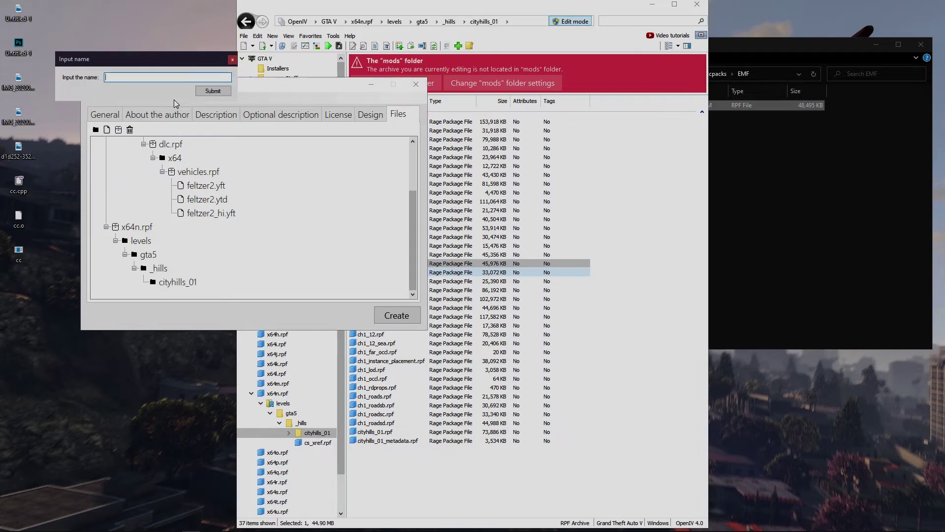
type("ch1_06f.rpf")
left_click(212, 90)
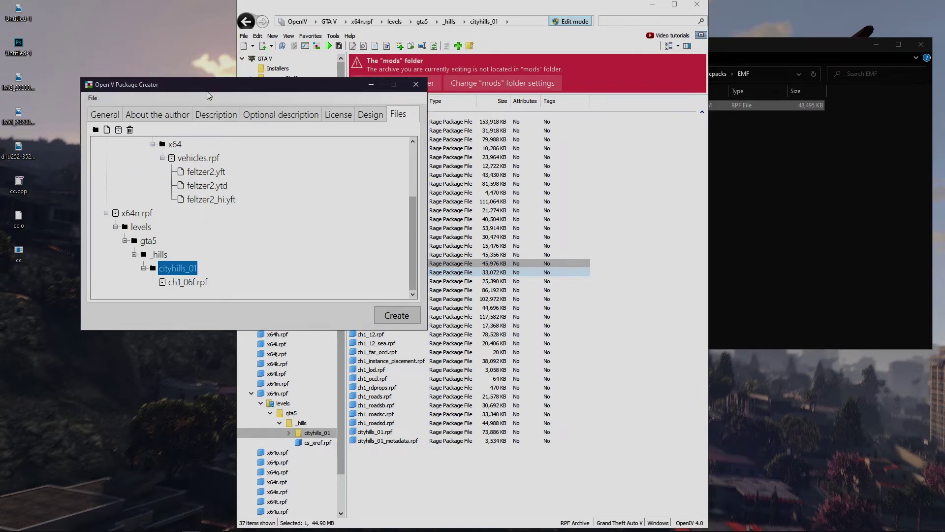
double_click(506, 267)
scroll(505, 266, "down", 5)
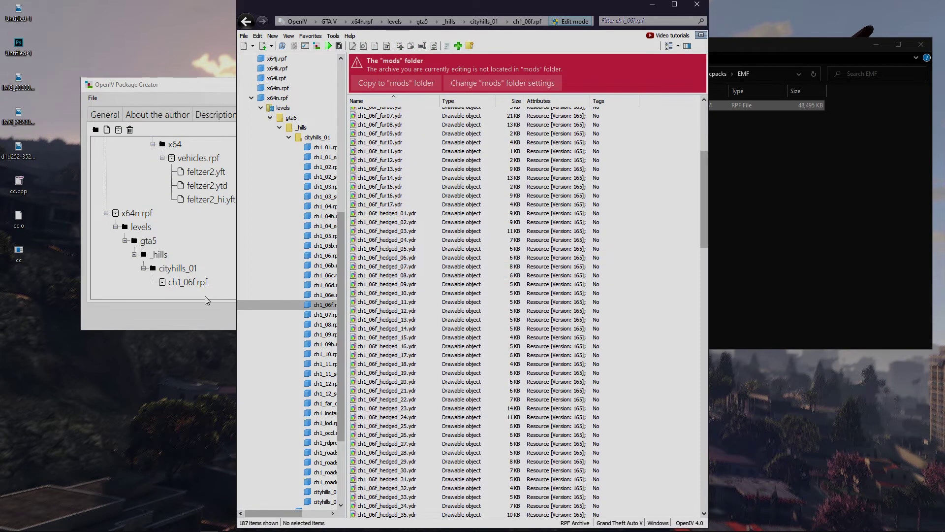
Step: Export ch1_06f_hedged_11, _12 and _13 .ydr from the game archive into the Files folder
left_click(193, 283)
left_click(107, 129)
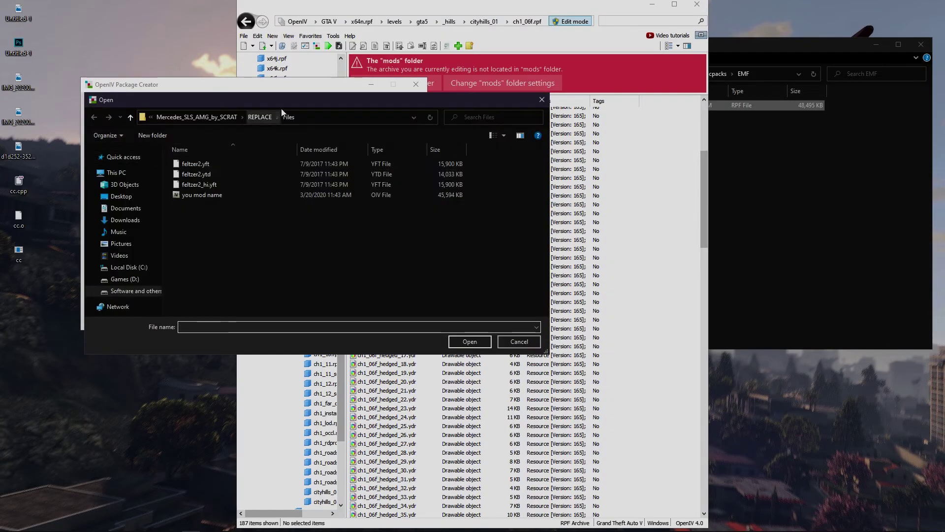
left_click_drag(284, 103, 204, 111)
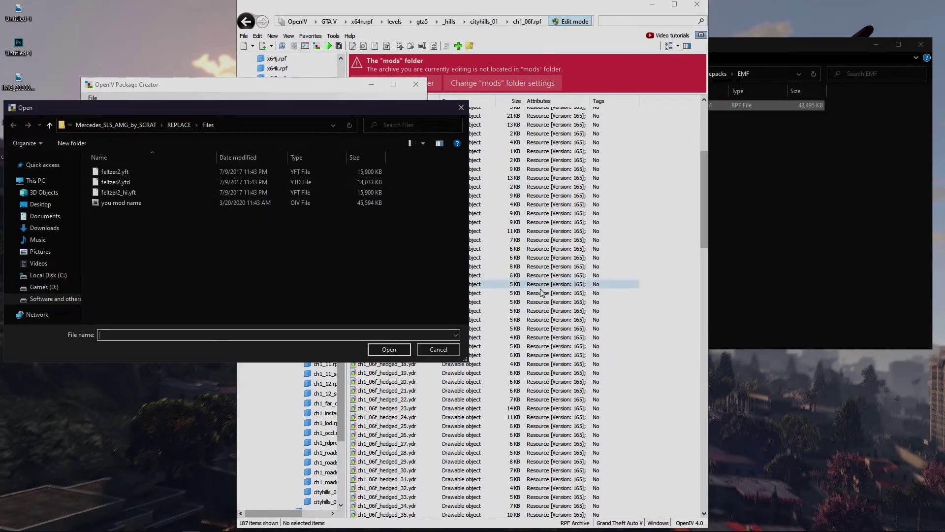
left_click(389, 302)
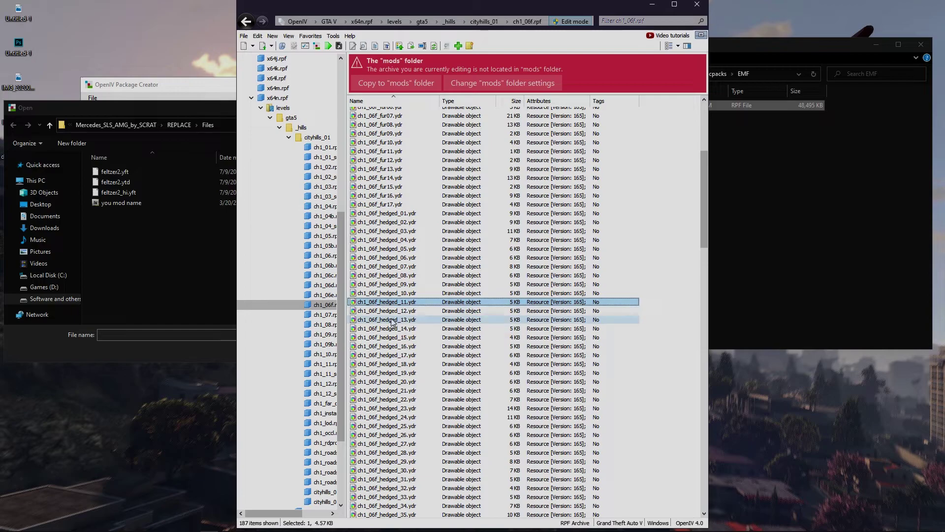
left_click(394, 381, "shift")
left_click(394, 302)
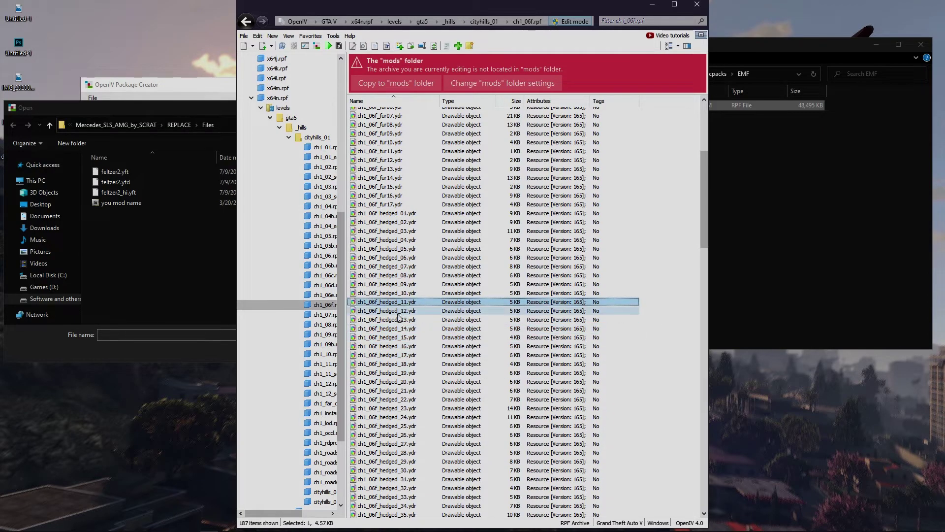
left_click(399, 320, "shift")
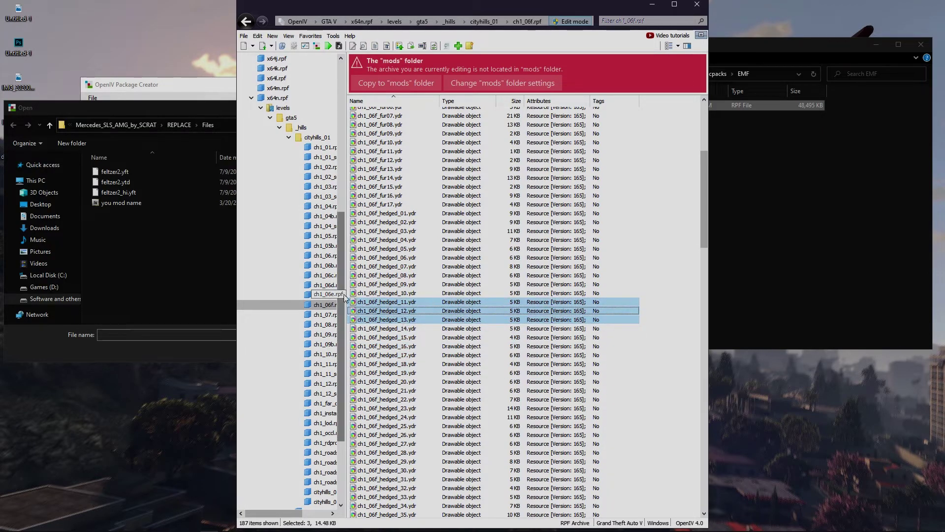
left_click_drag(364, 302, 296, 331)
left_click_drag(198, 256, 199, 264)
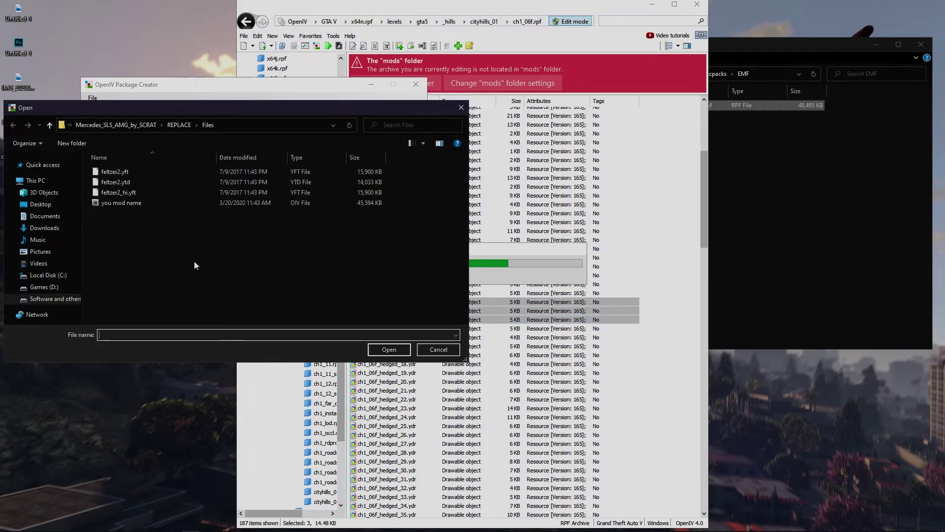
Step: Add the exported hedged_11, hedged_12 and hedged_13 .ydr files one by one under ch1_06f.rpf
double_click(124, 172)
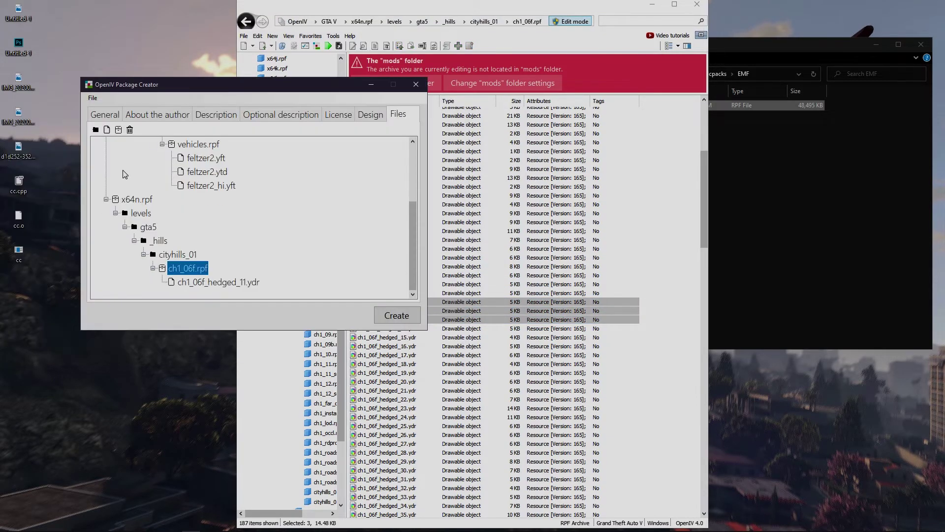
left_click(106, 129)
double_click(126, 181)
left_click(106, 129)
double_click(128, 190)
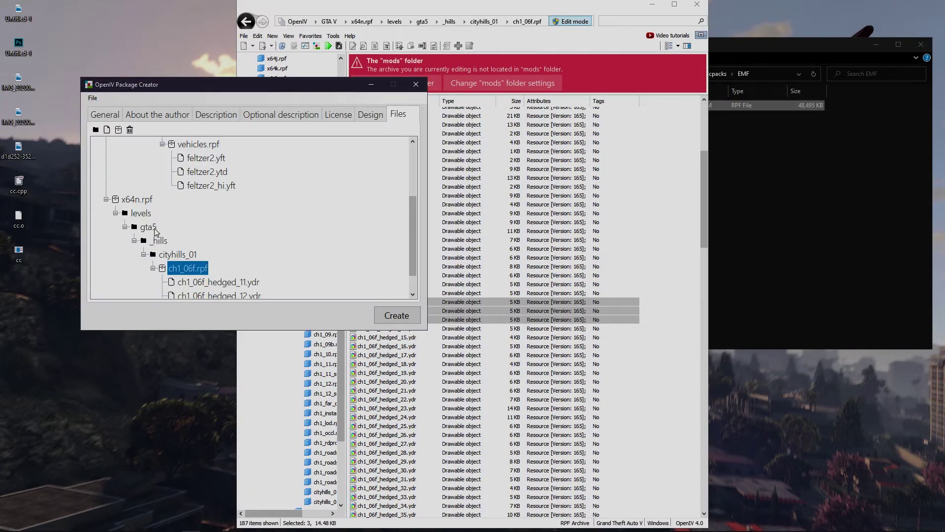
scroll(187, 256, "down", 1)
left_click(264, 286)
key("Up")
key("Up")
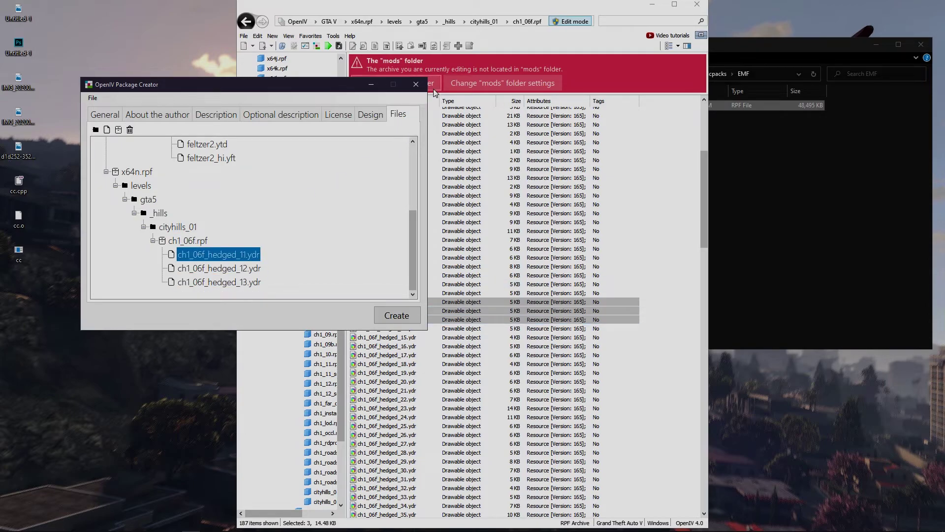
Step: Collapse the tree, create the package, save it to the Desktop as 'Your Mod Name' and close
left_click(106, 172)
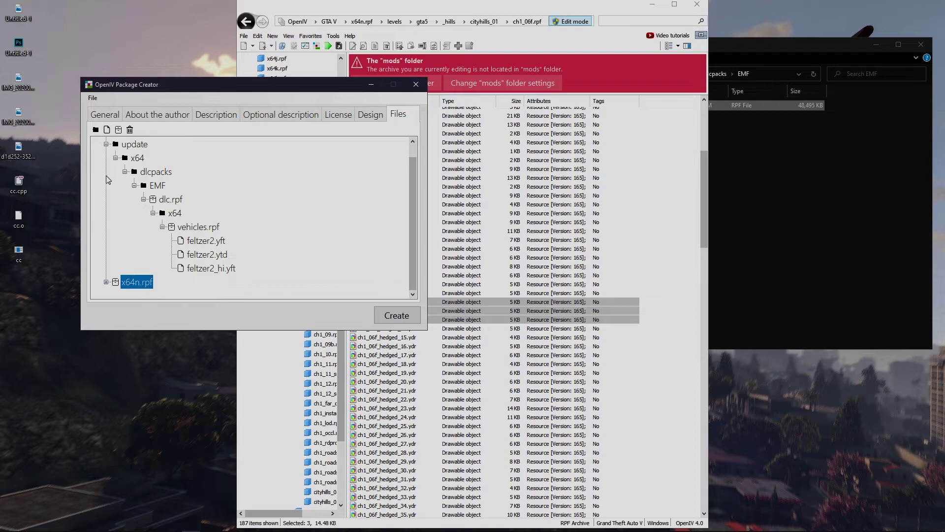
left_click(106, 145)
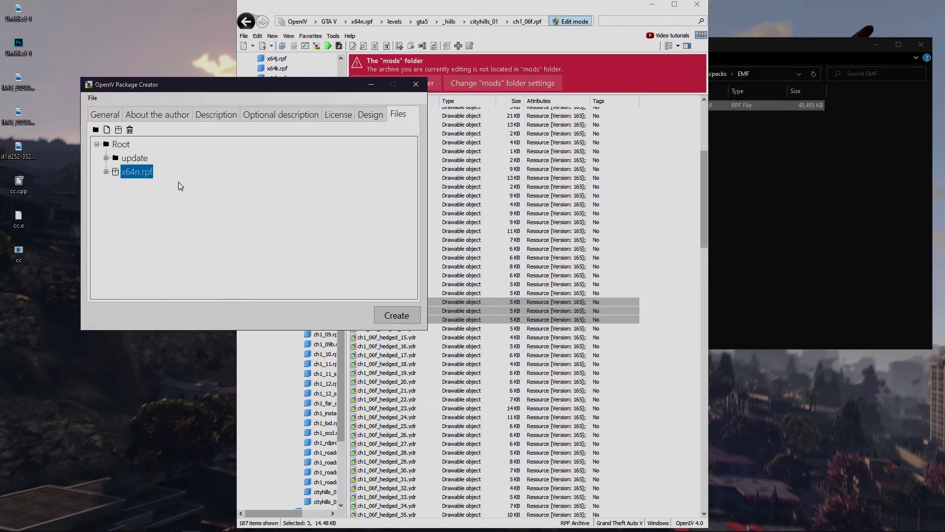
left_click(397, 315)
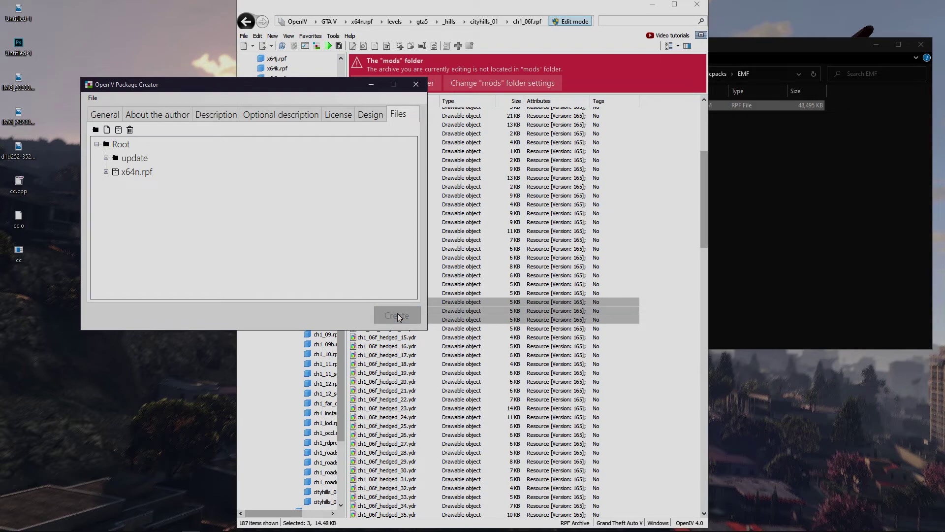
left_click(41, 184)
left_click(131, 315)
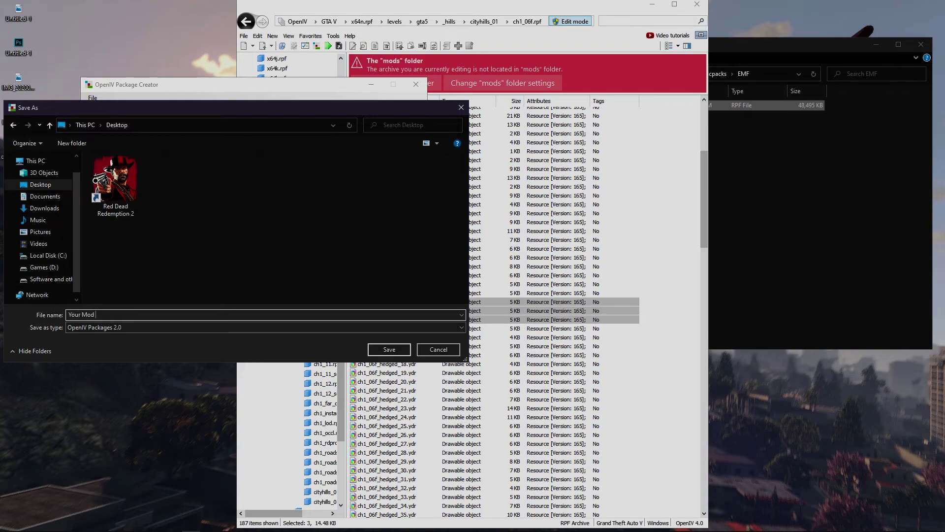
key("Return")
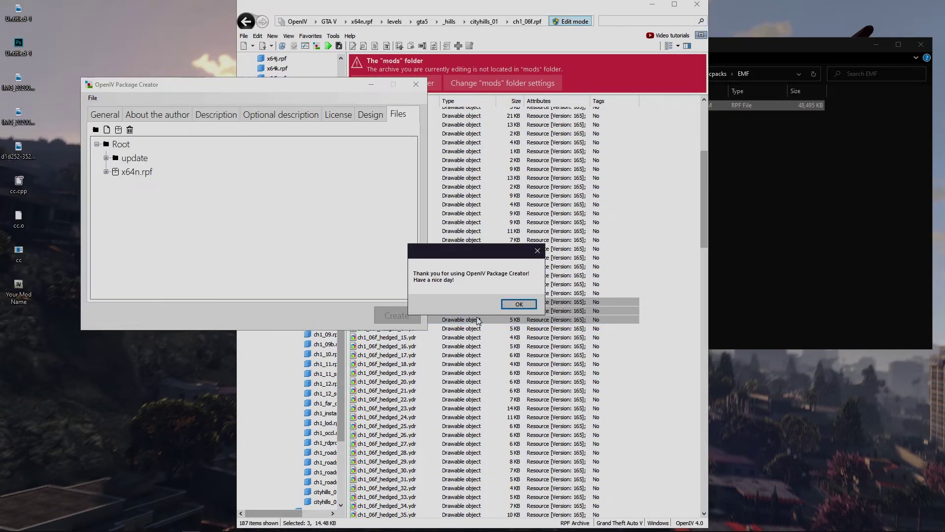
left_click(519, 304)
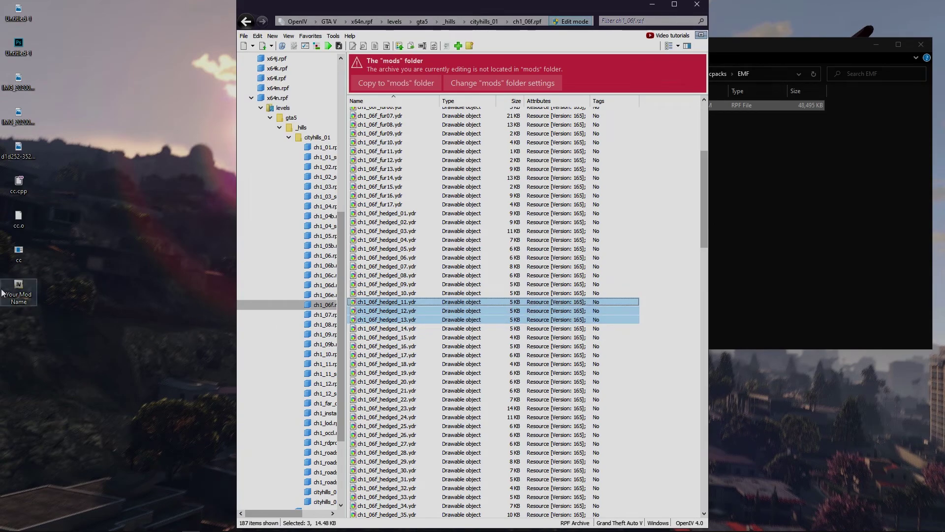
Step: From the GTA V root folder, open Desktop\Your Mod Name in the Package Installer
left_click(329, 21)
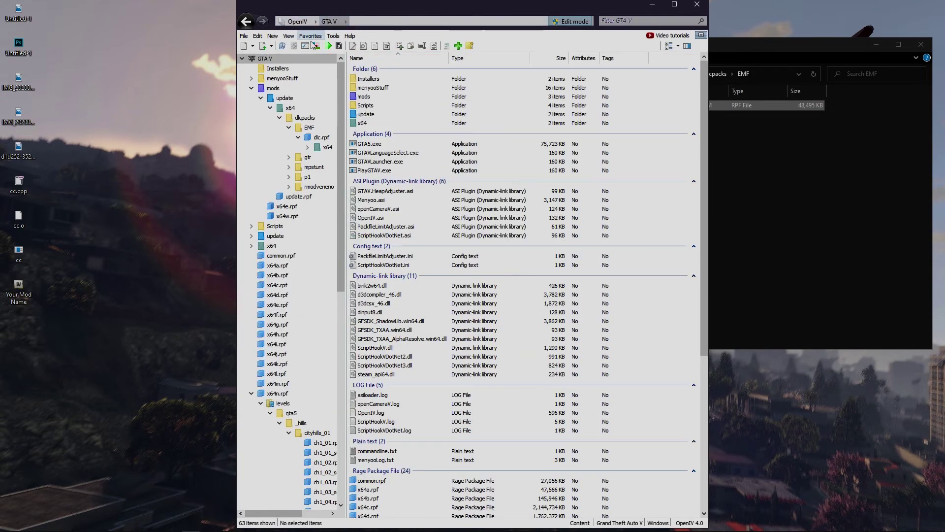
left_click(13, 292)
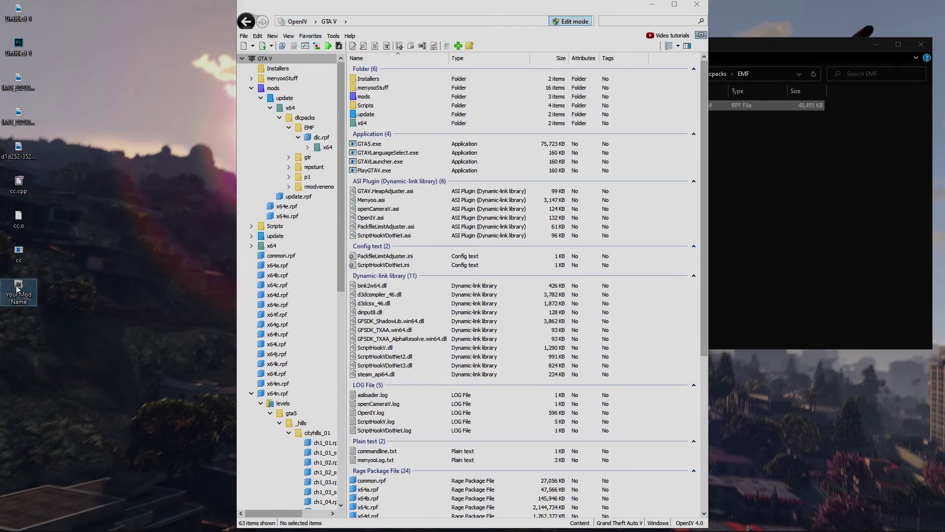
left_click(316, 44)
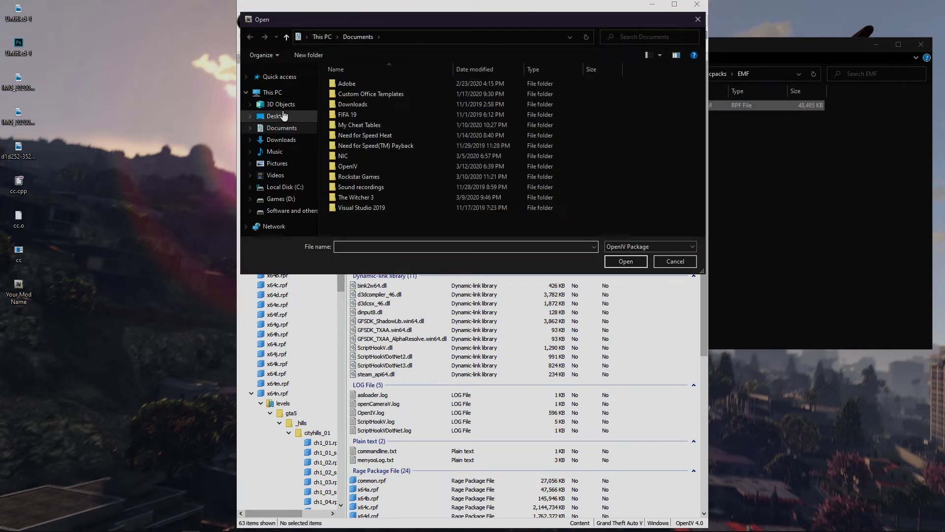
left_click(283, 116)
left_click(467, 102)
left_click(632, 265)
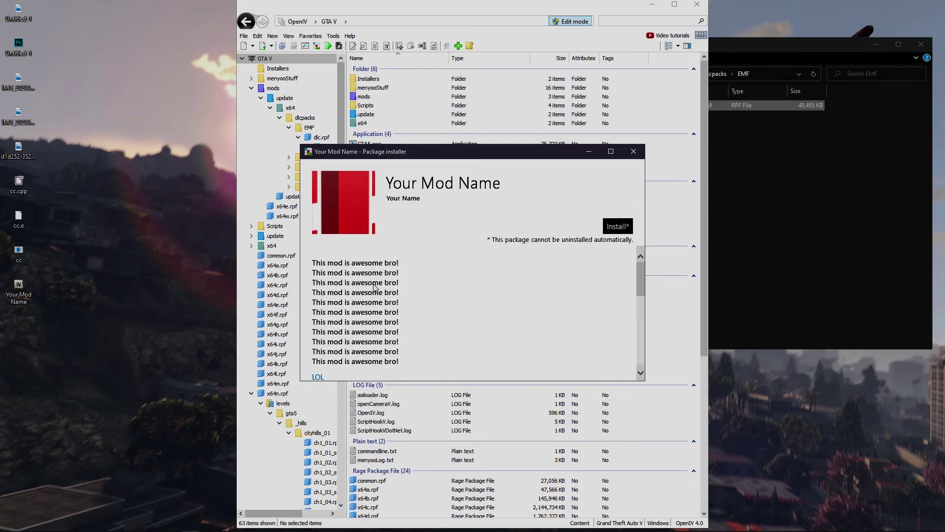
scroll(385, 278, "down", 2)
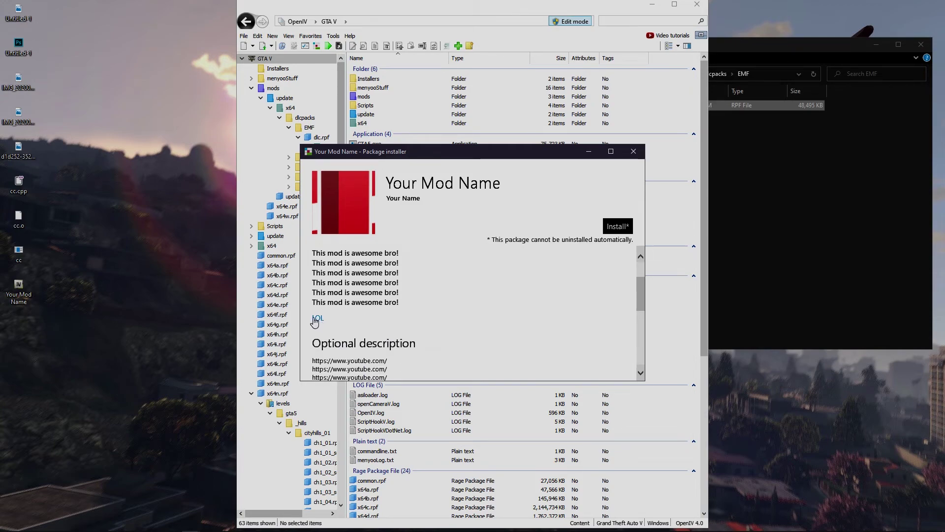
scroll(324, 305, "down", 2)
scroll(341, 278, "down", 3)
scroll(320, 352, "down", 4)
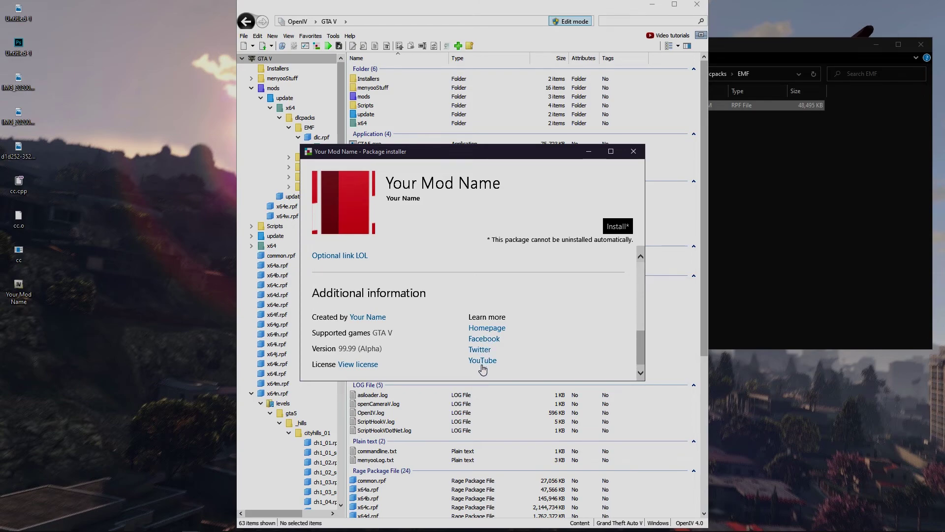
Step: Start the install, choose the mods folder option and confirm the installation
left_click(610, 226)
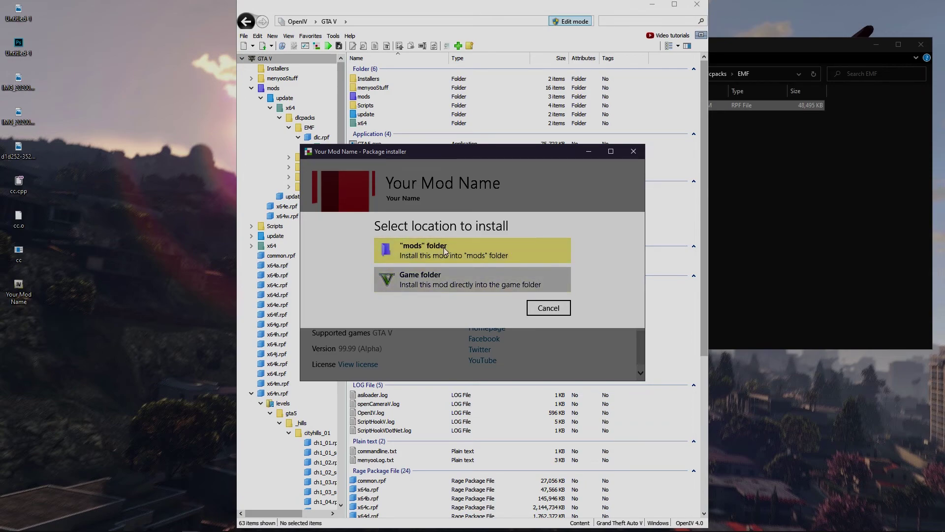
left_click(401, 250)
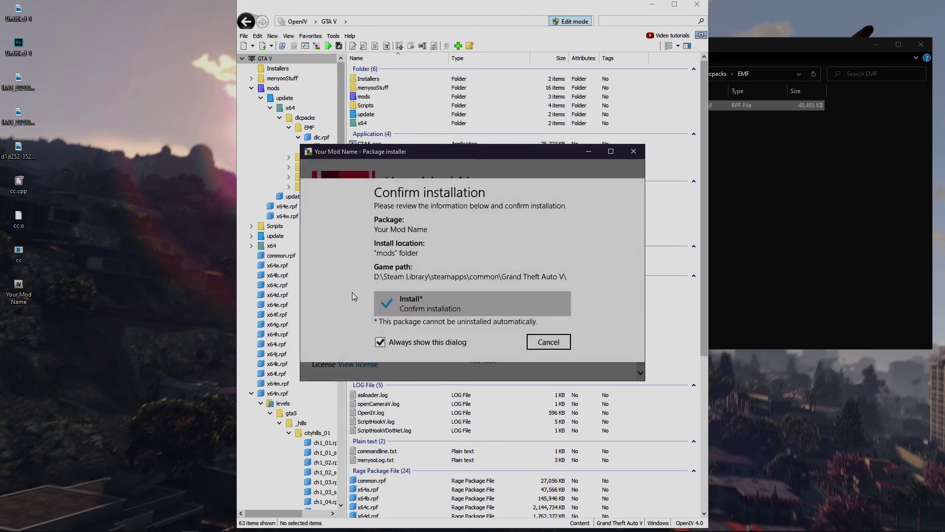
left_click(415, 305)
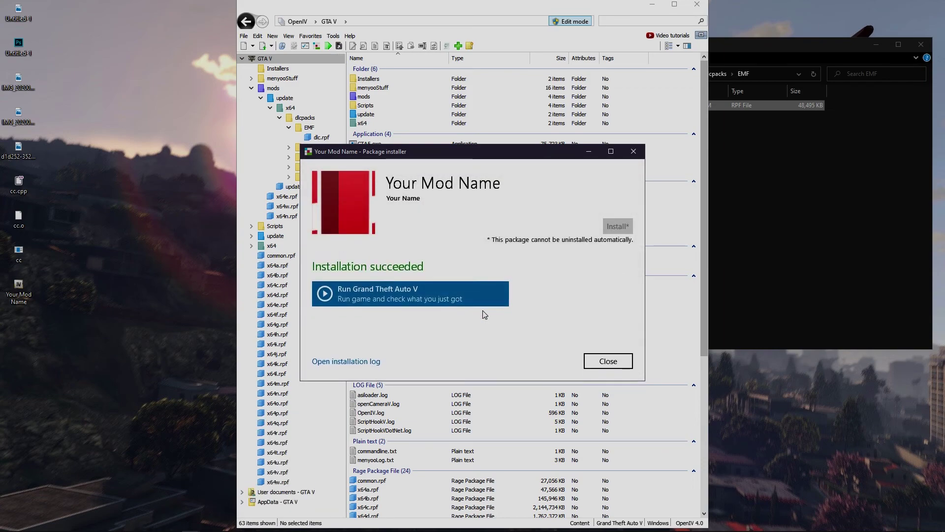
Step: Close the installer and browse mods > update > x64 > dlcpacks > EMF > dlc.rpf > x64 > vehicles.rpf
left_click(601, 362)
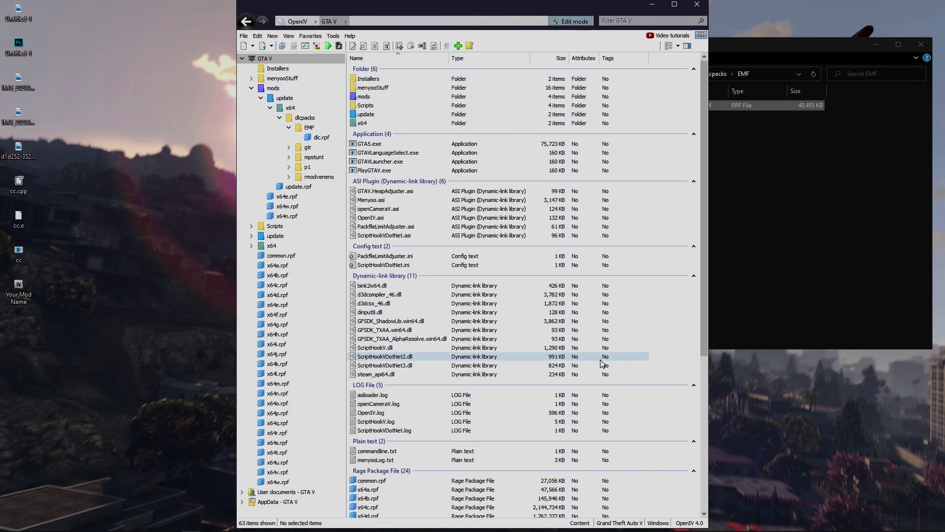
left_click(398, 96)
double_click(398, 97)
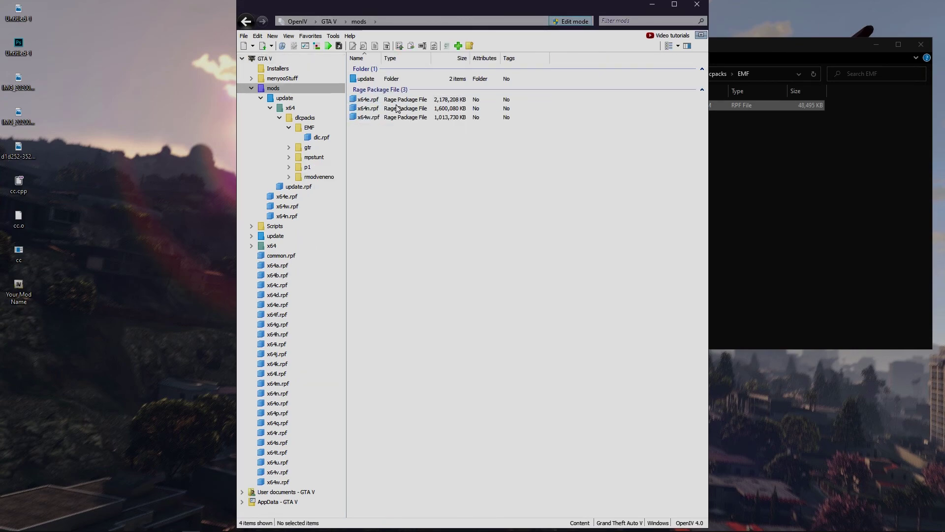
double_click(365, 78)
double_click(366, 79)
double_click(365, 79)
double_click(365, 79)
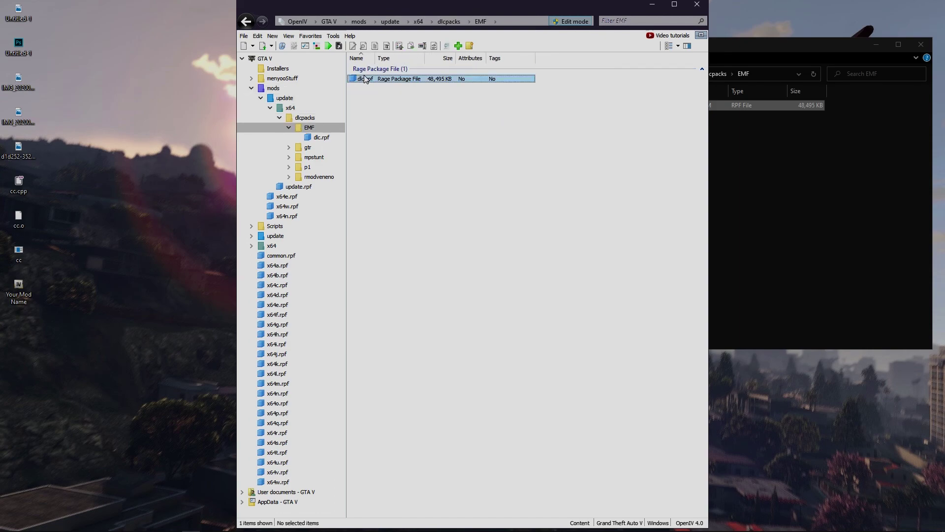
double_click(365, 79)
left_click(366, 78)
double_click(365, 78)
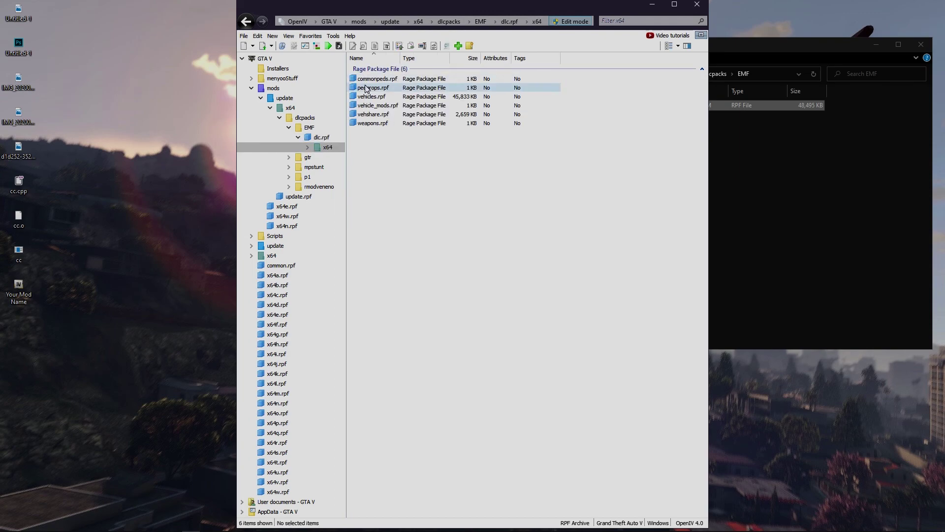
double_click(365, 96)
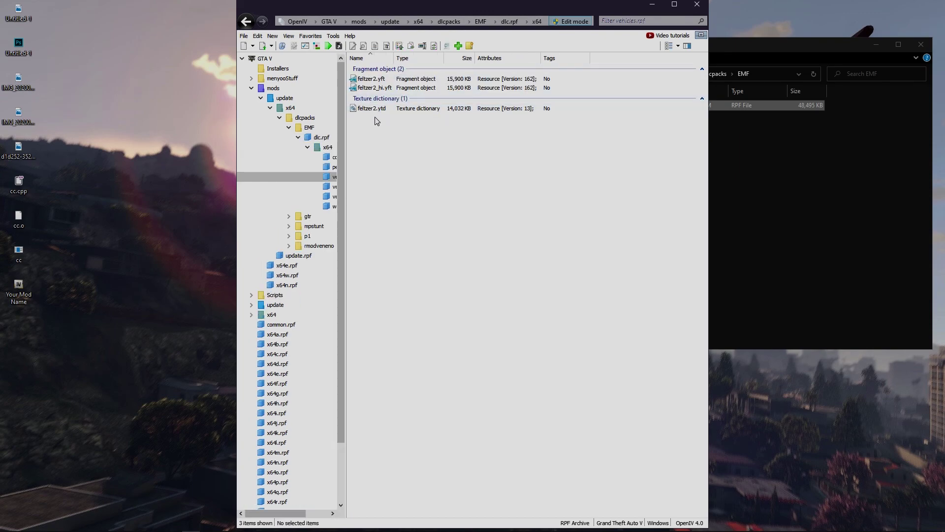
Step: Select all three feltzer2 files to verify them, then collapse mods and close OpenIV
key("ctrl+a")
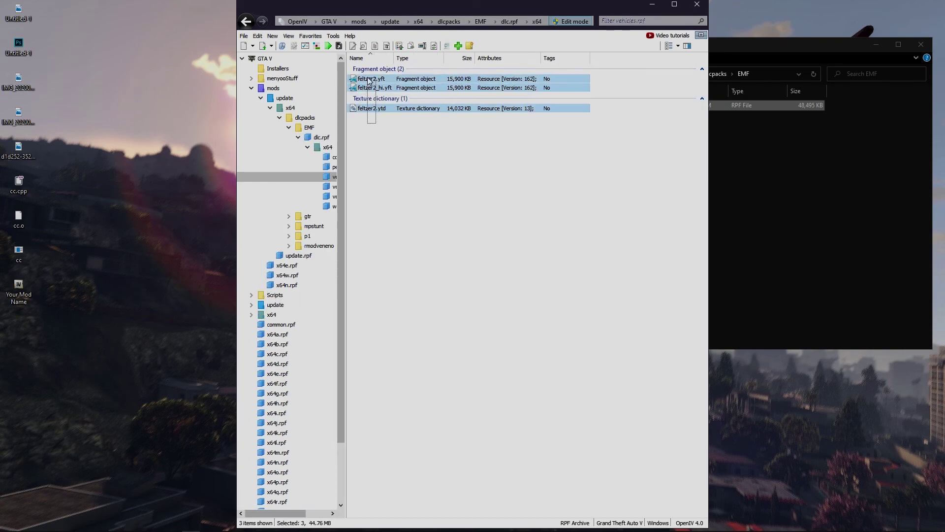
left_click(382, 171)
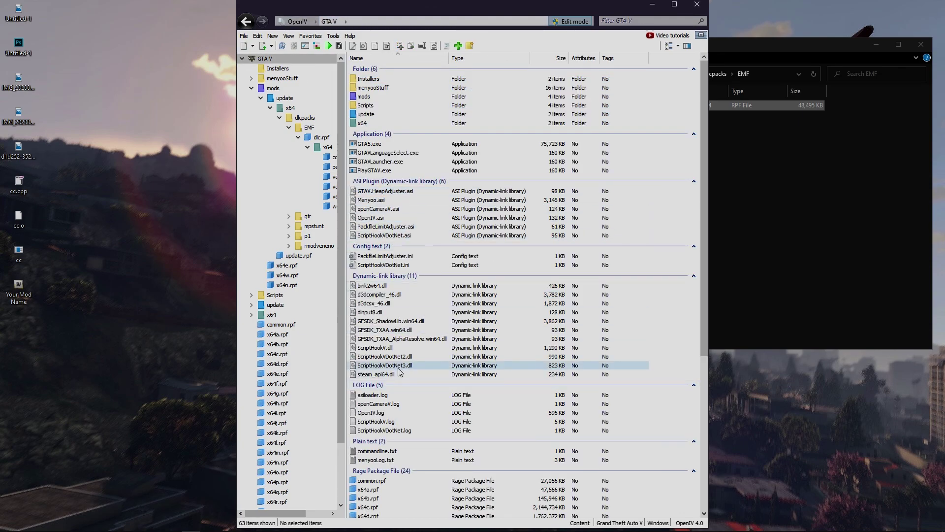
left_click(252, 88)
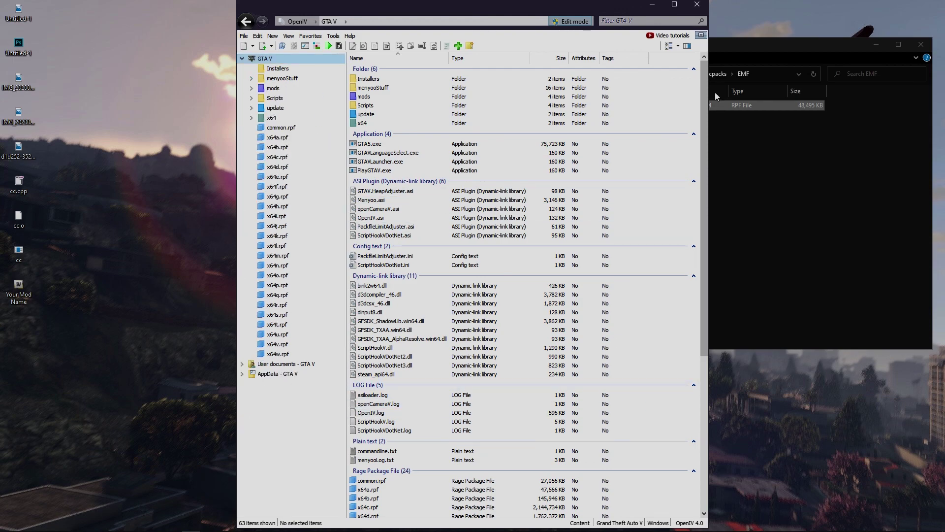
left_click(692, 7)
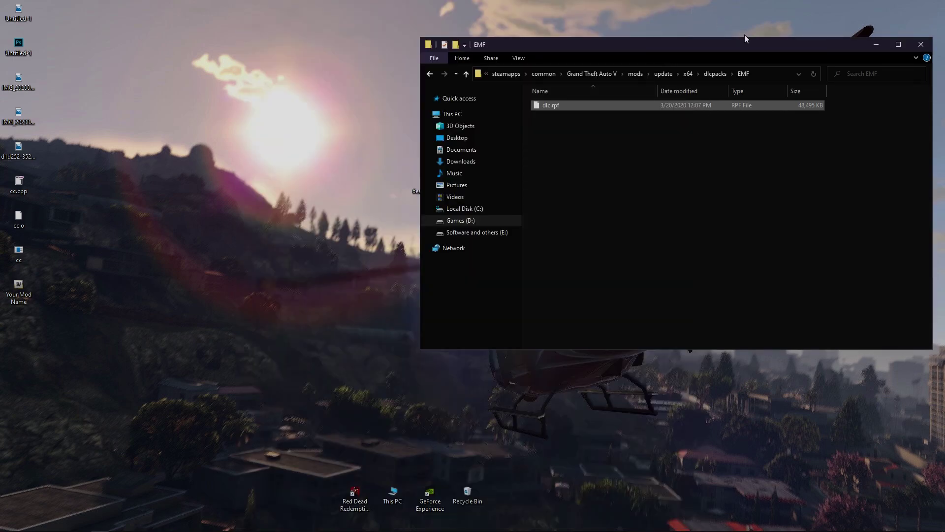